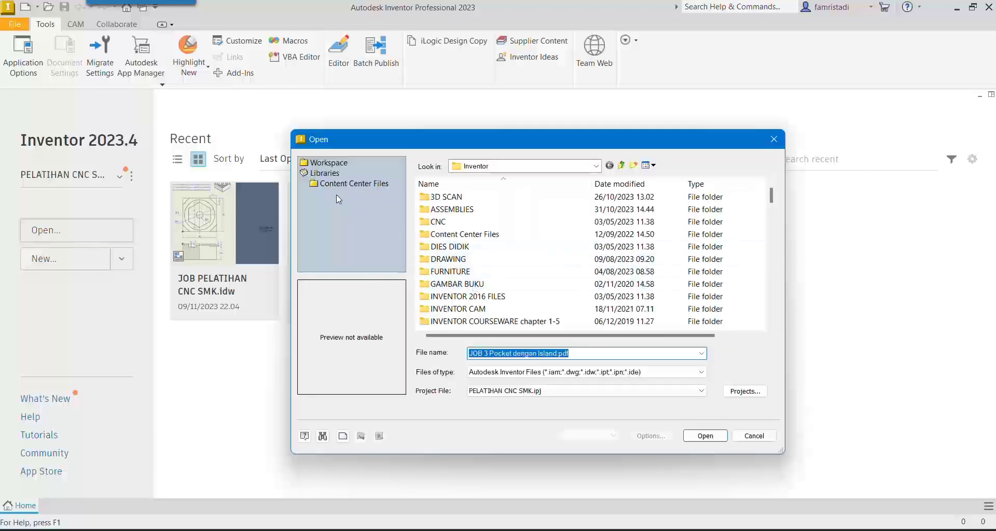
Open the part Benda Kerja.ipt from the project workspace folder PELATIHAN CNC SMK.
click(337, 164)
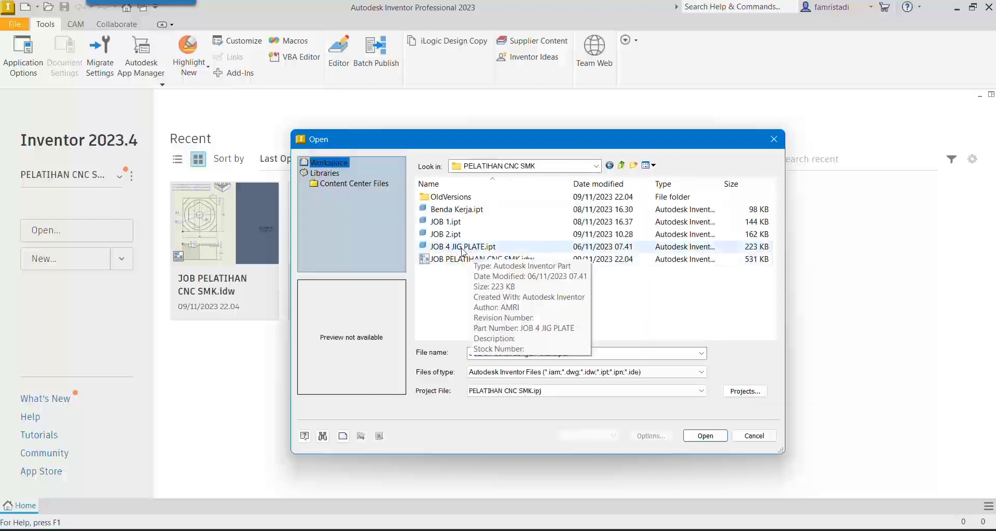
click(466, 210)
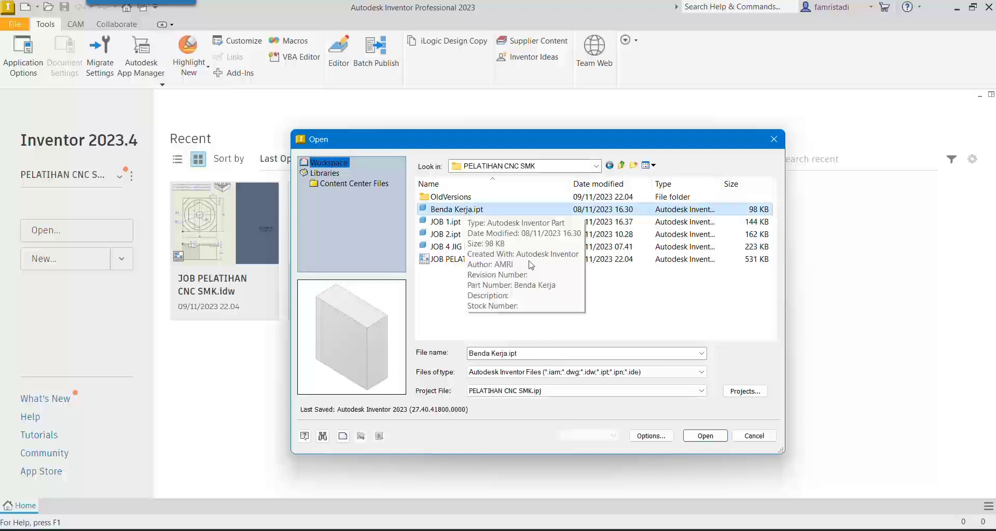
click(706, 436)
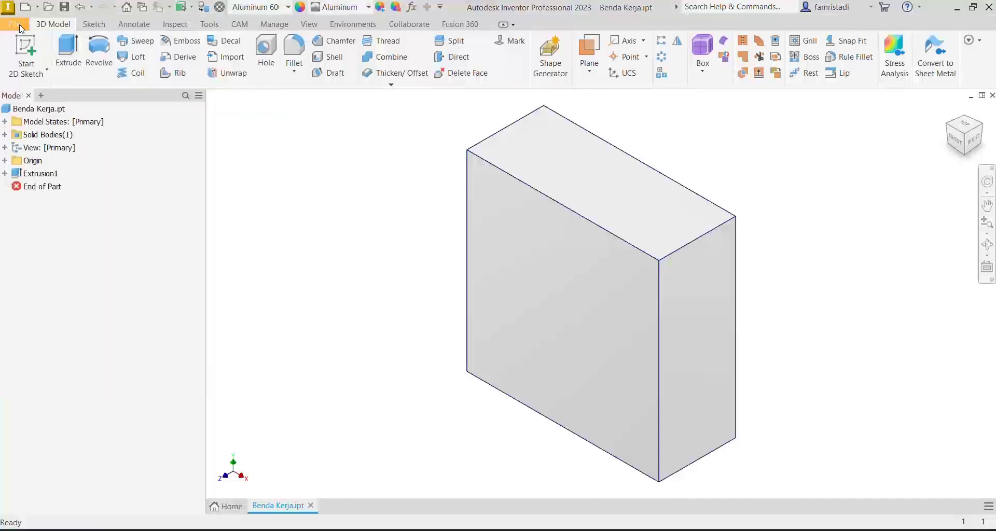
Save a copy of the part as JOB 3 in the PELATIHAN CNC SMK folder.
click(20, 26)
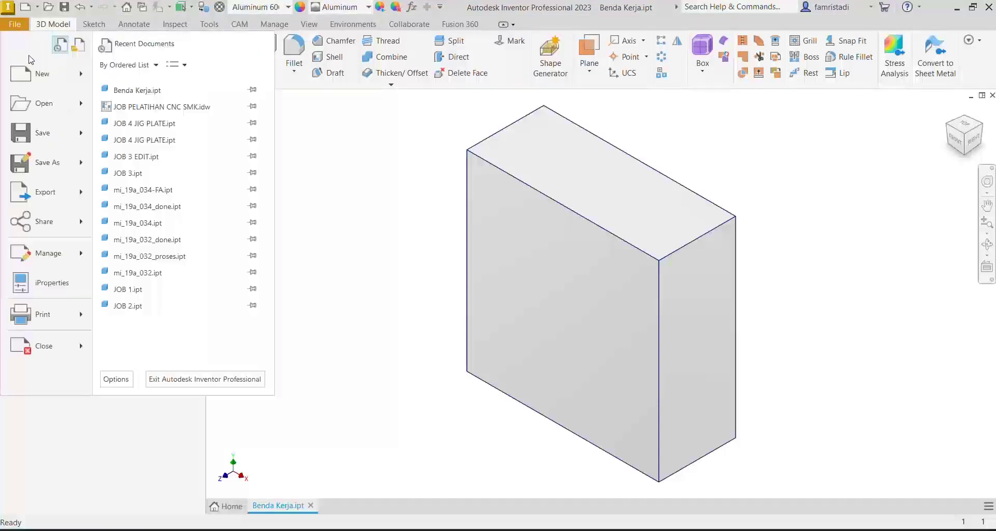
click(48, 165)
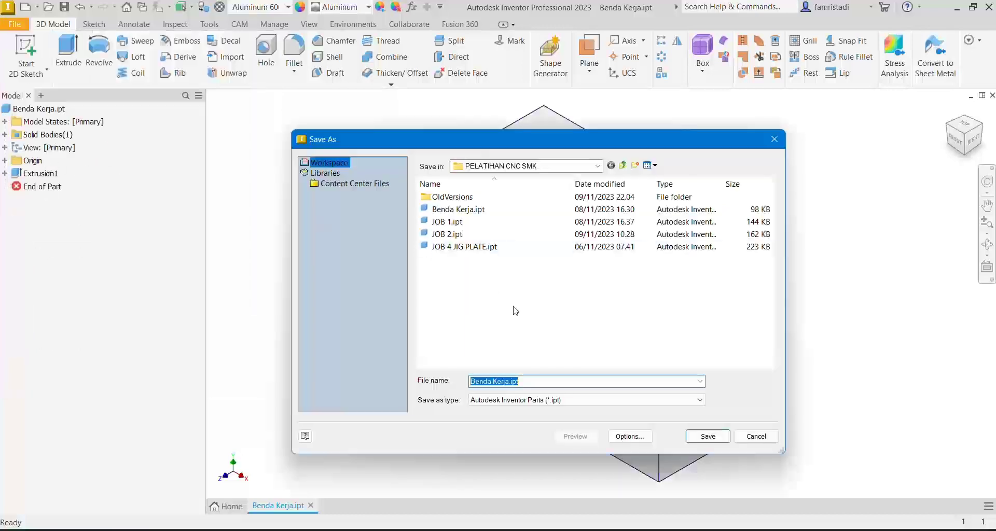
text(JO)
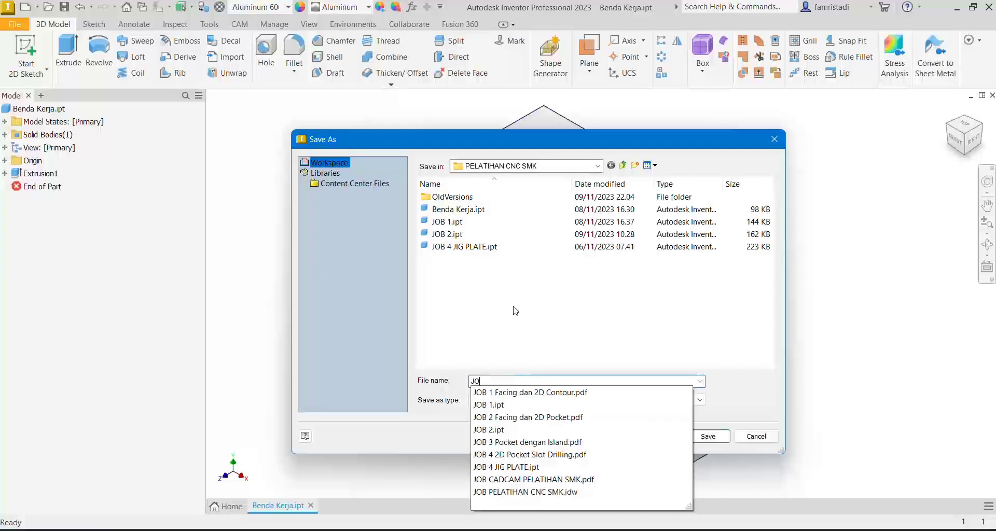
text(B 3)
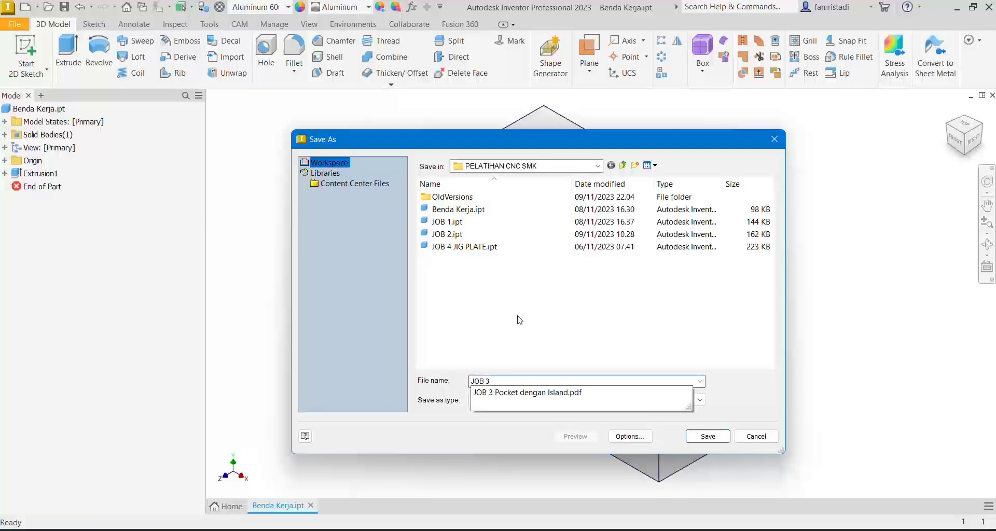
click(715, 438)
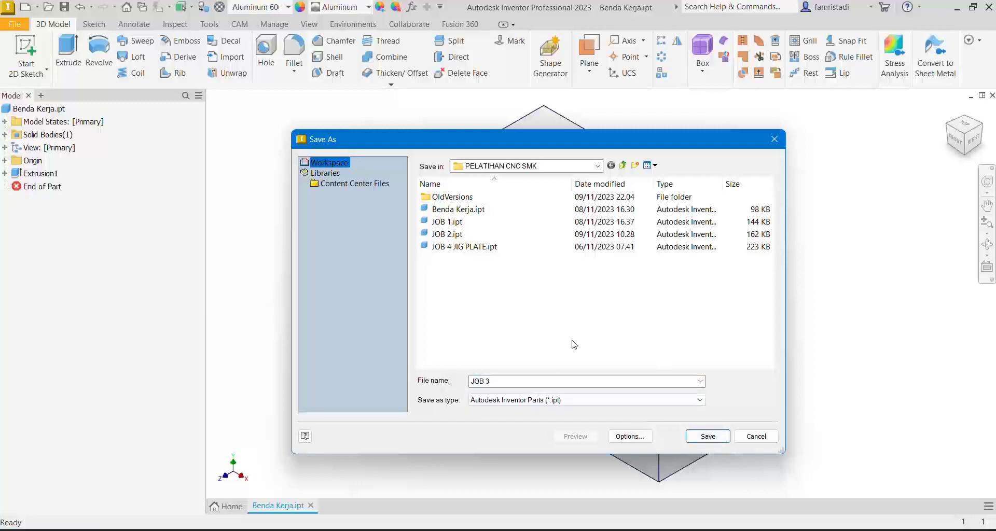
click(709, 437)
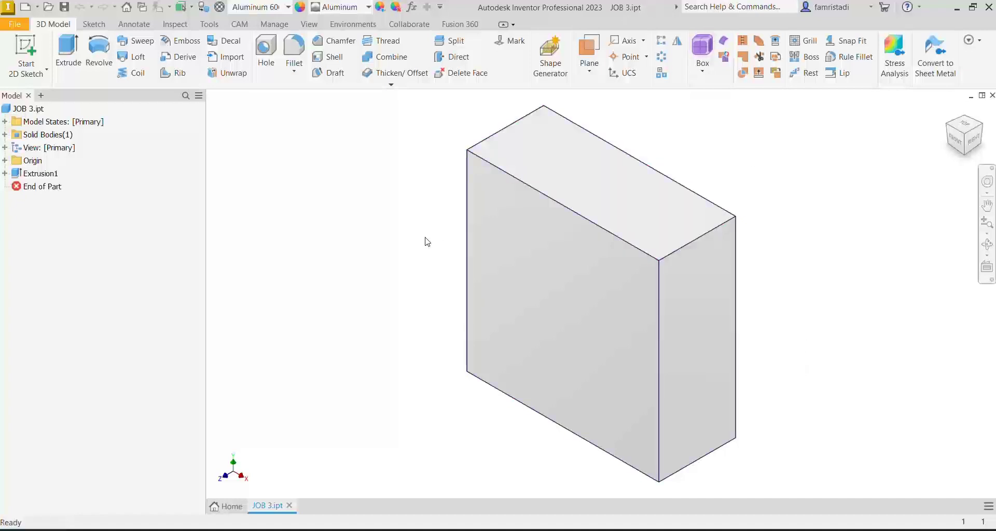
Create a sketch on the block's large front face and project the face outline into it.
click(26, 52)
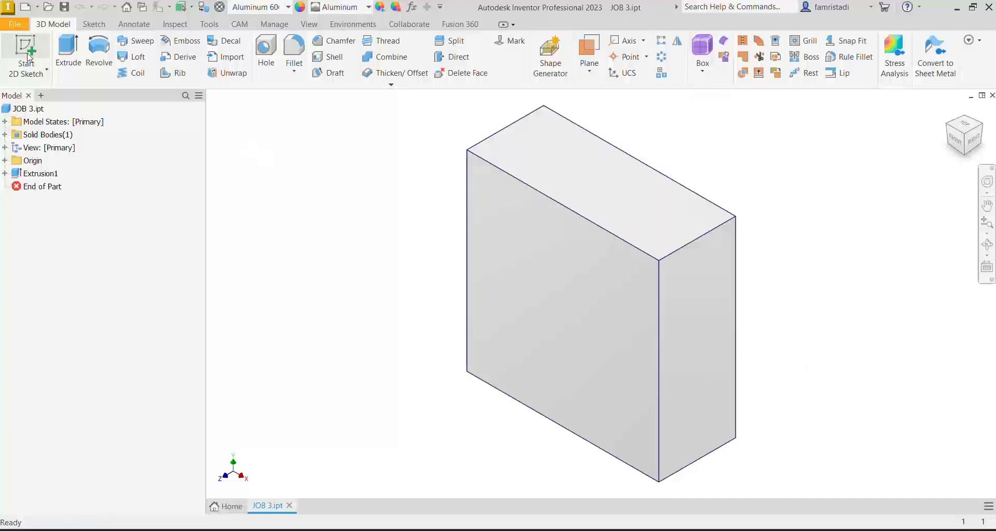
right_click(550, 294)
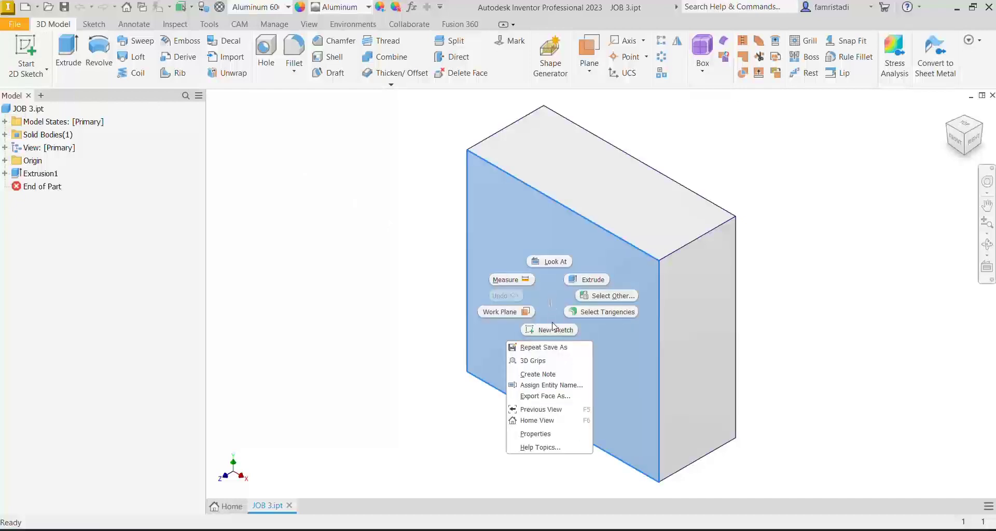
click(553, 329)
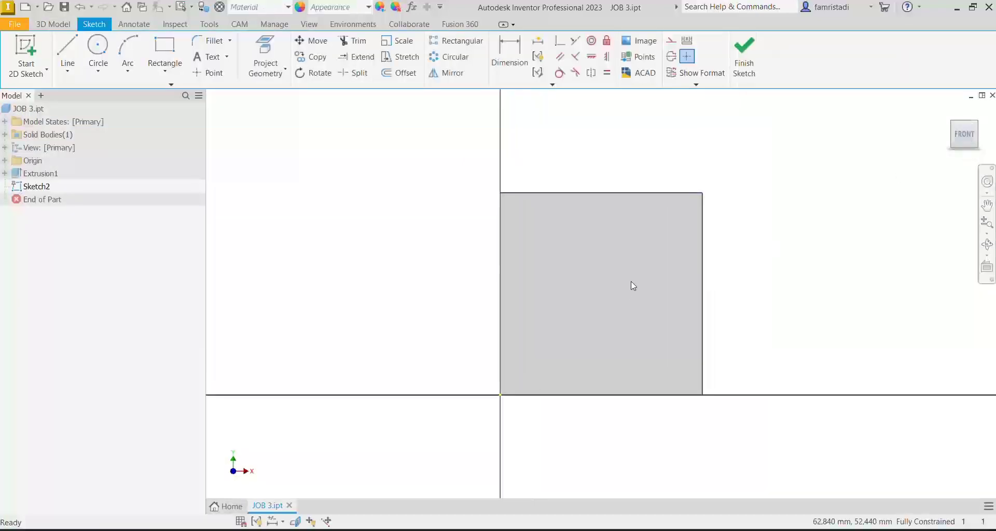
click(265, 55)
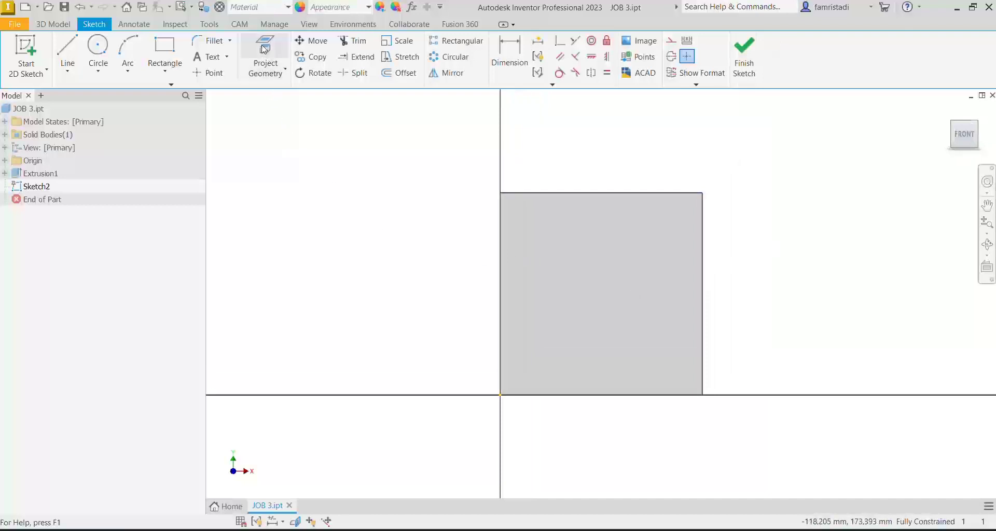
click(575, 245)
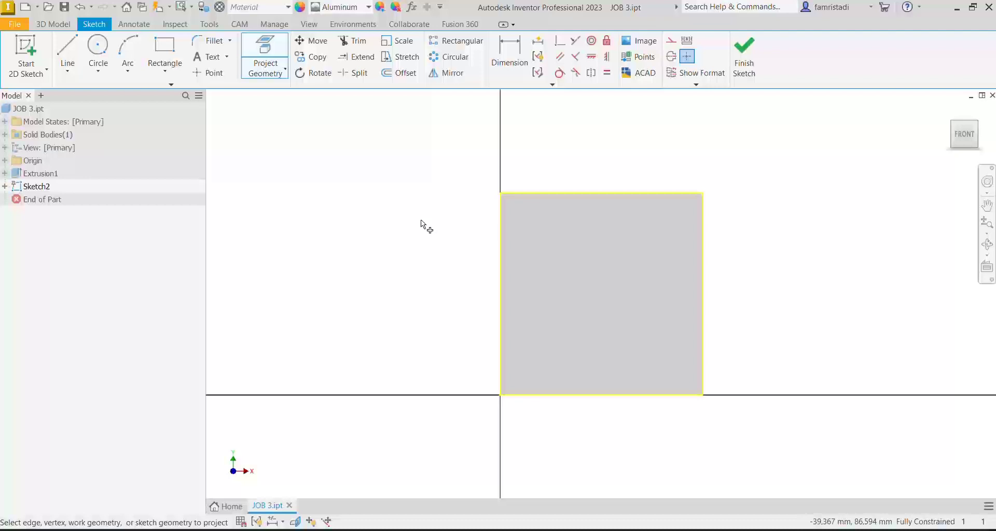
Sketch a diagonal line about 19 mm long across the face's upper-left corner, from the top edge to the left edge.
middle_drag(410, 230, 378, 250)
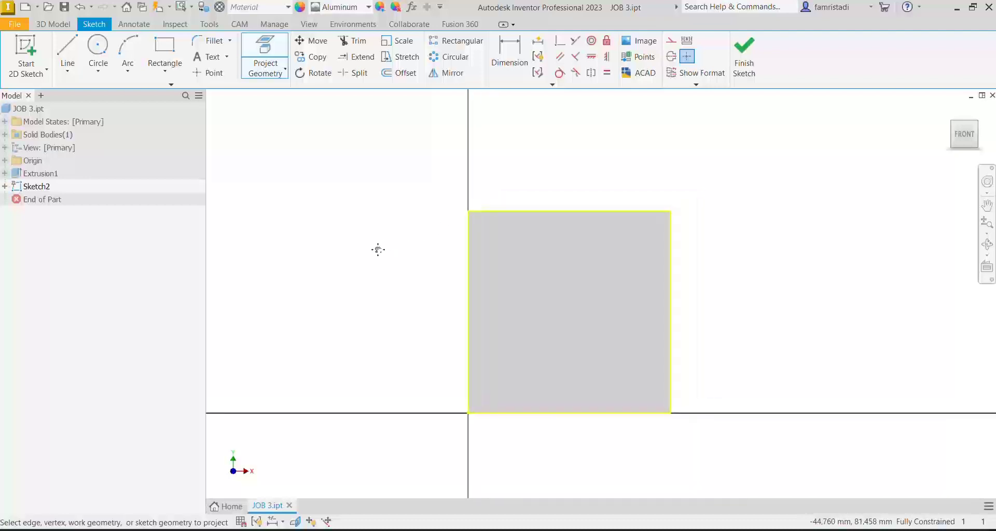
click(71, 52)
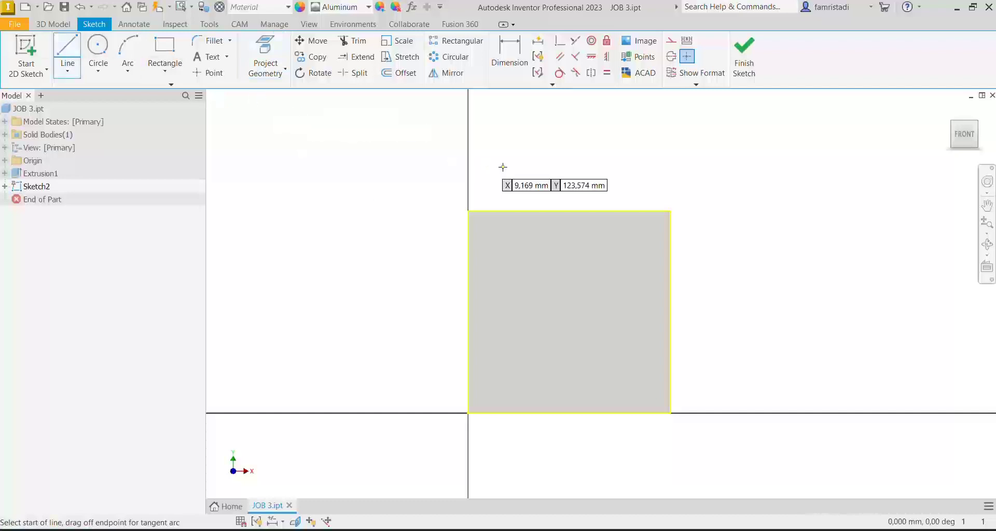
scroll(525, 189, up, 3)
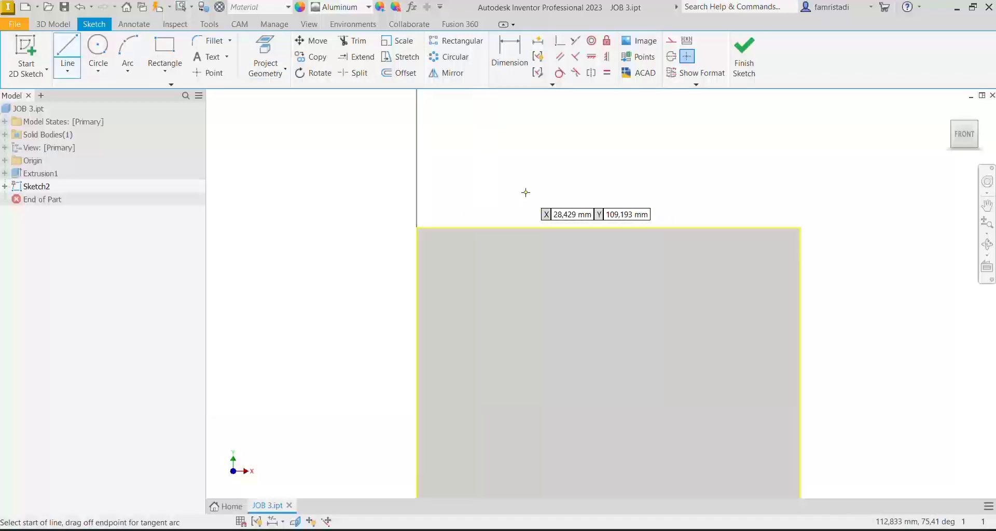
click(469, 227)
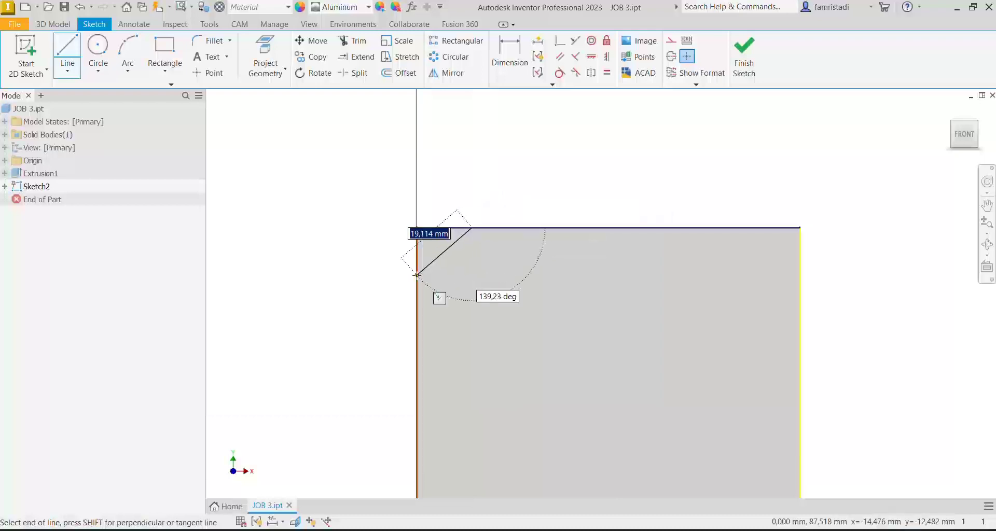
double_click(416, 275)
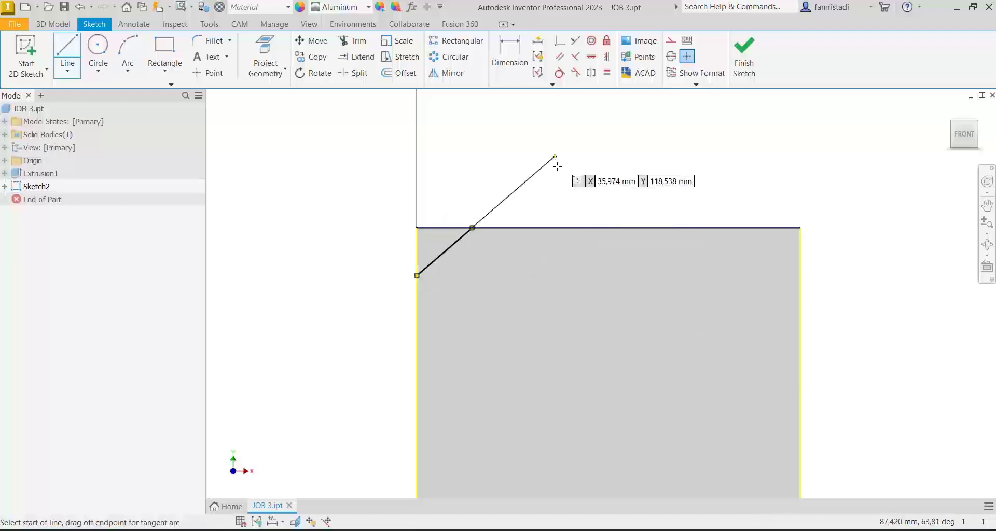
Sketch edge-to-edge diagonal lines across the face's lower-left and lower-right corners, the lower-right one about 26 mm long.
mouse_move(617, 264)
middle_down()
mouse_move(616, 213)
mouse_move(570, 136)
middle_up()
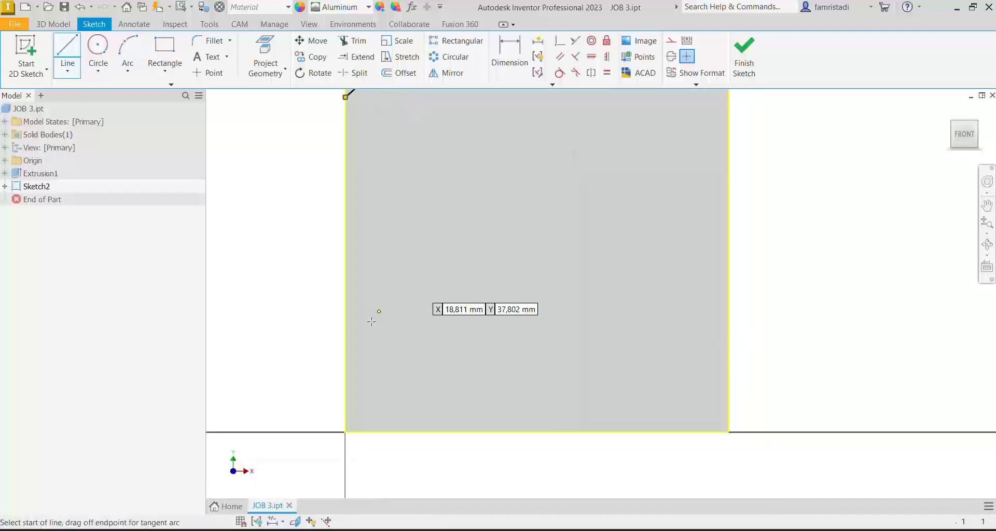
click(345, 372)
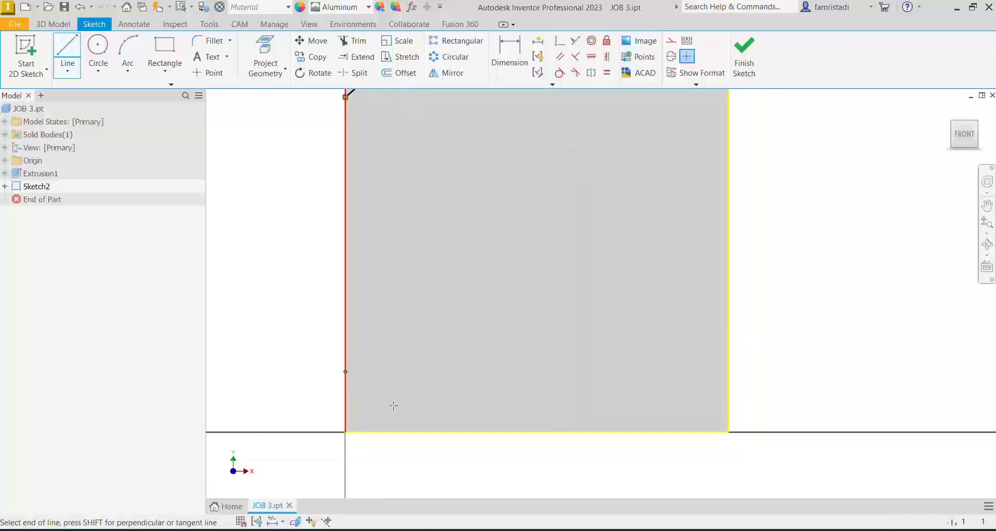
double_click(421, 432)
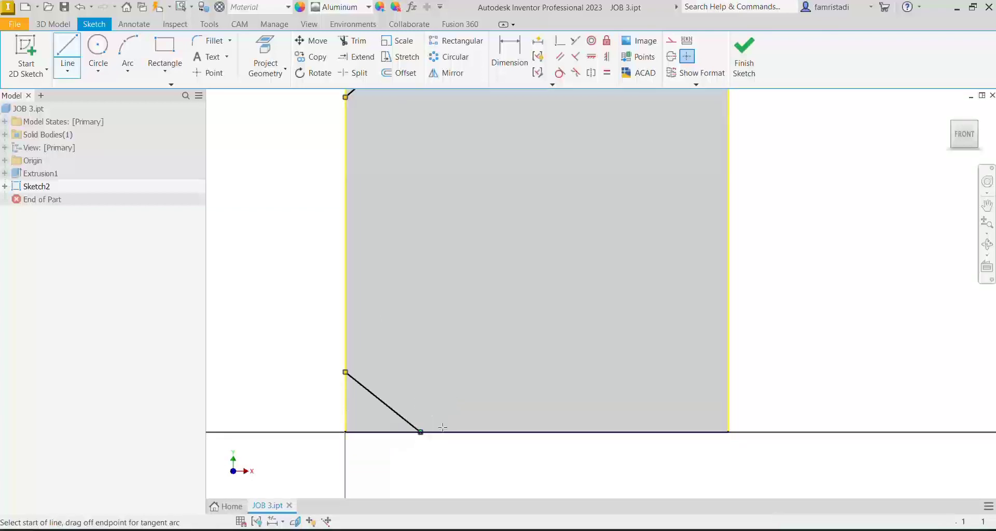
click(729, 363)
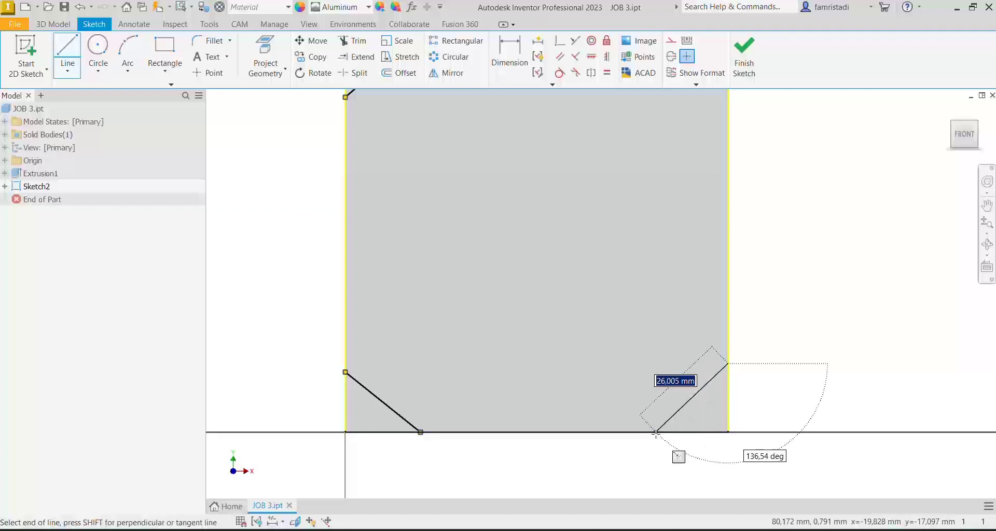
double_click(656, 432)
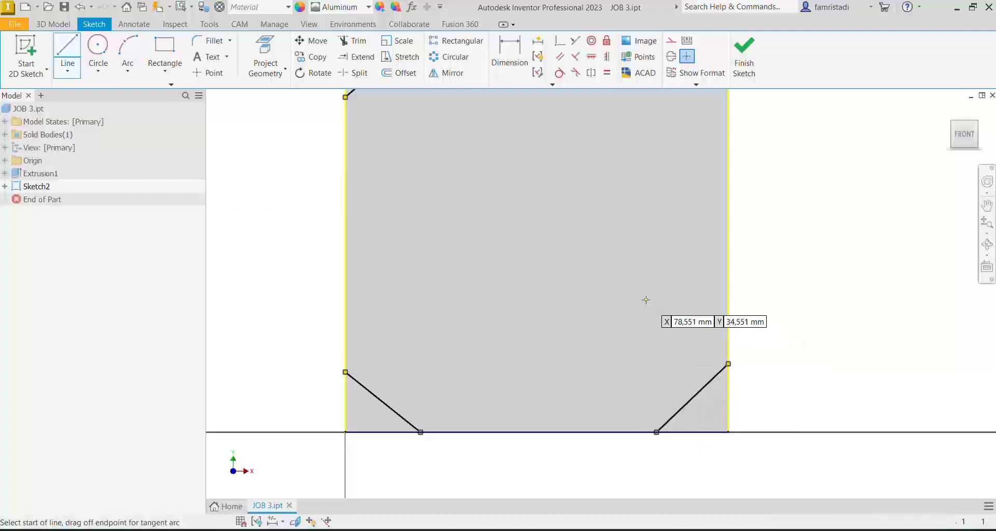
Sketch a diagonal line across the face's upper-right corner and enlarge it to span about 26 by 27 mm.
middle_drag(646, 300, 640, 400)
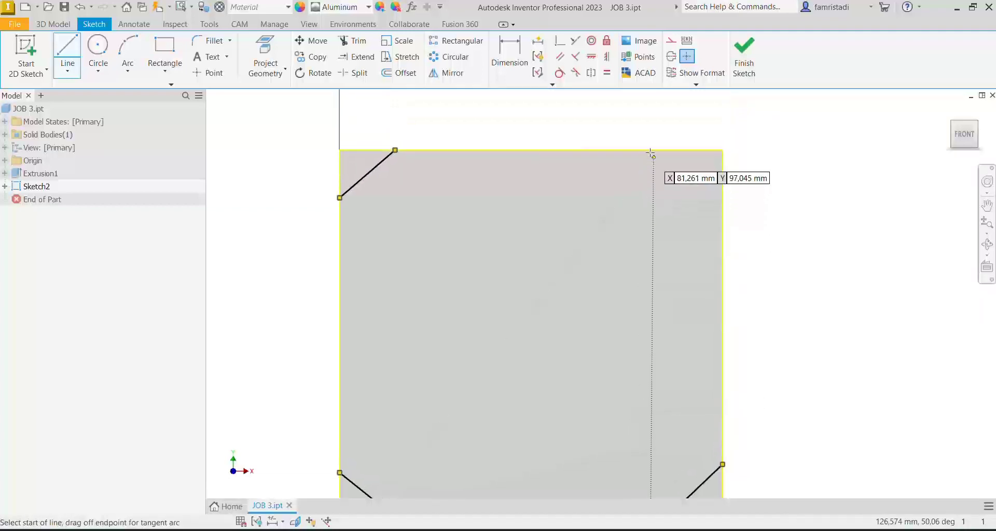
click(651, 151)
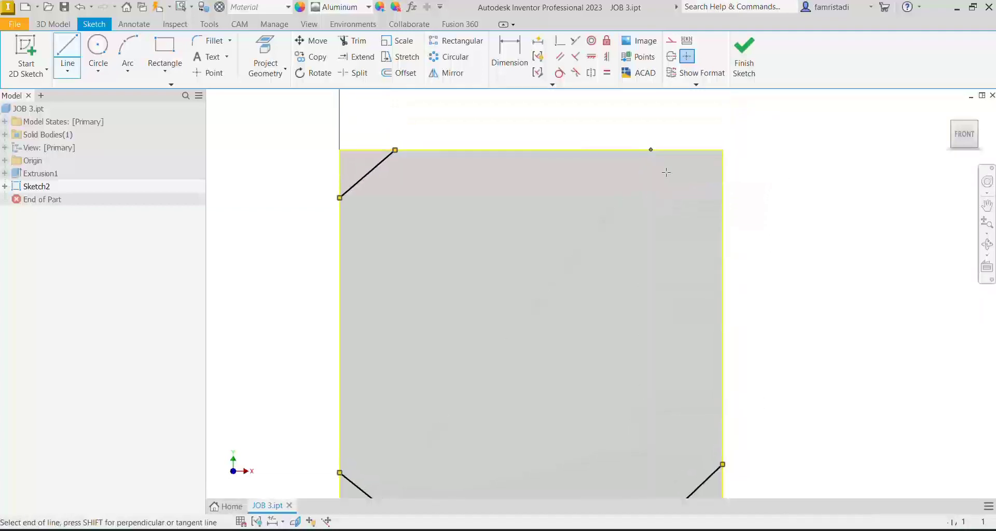
double_click(722, 226)
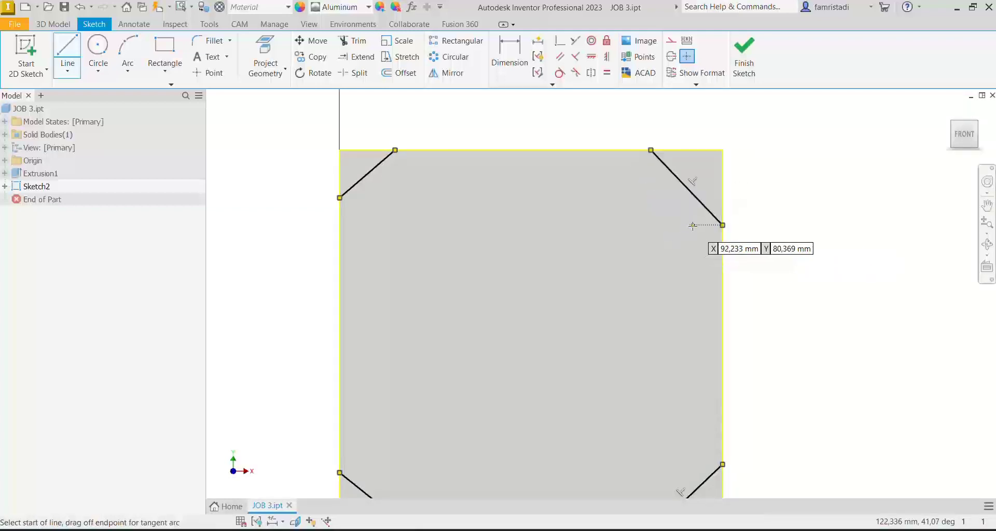
right_click(650, 238)
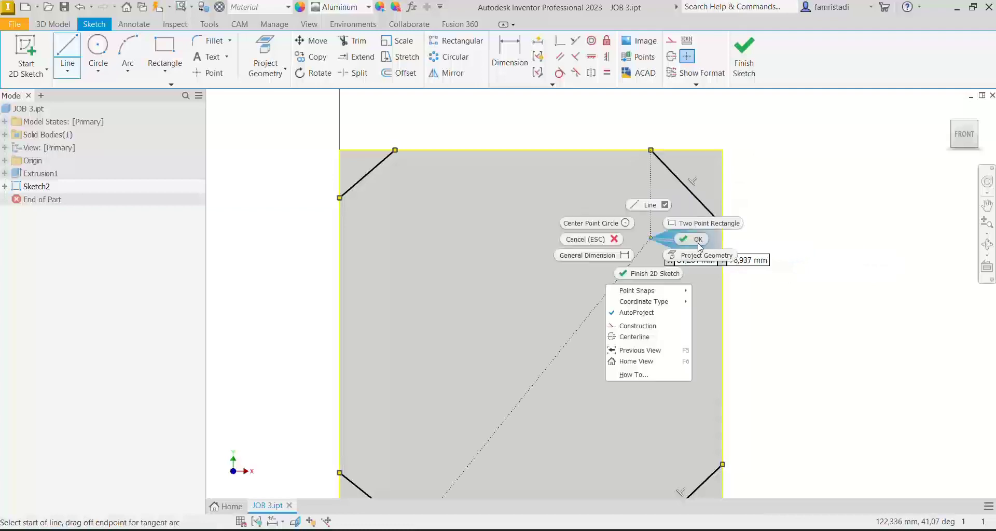
click(699, 244)
drag(723, 225, 725, 259)
Dimension the horizontal extent of the upper-right diagonal line as 20 mm.
scroll(785, 318, up, 3)
middle_drag(790, 305, 715, 254)
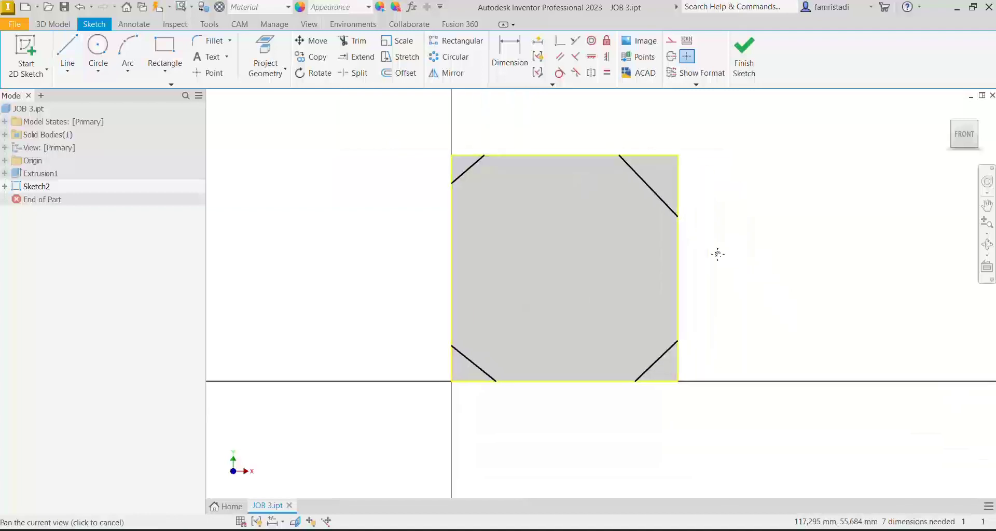
click(511, 54)
scroll(625, 195, down, 3)
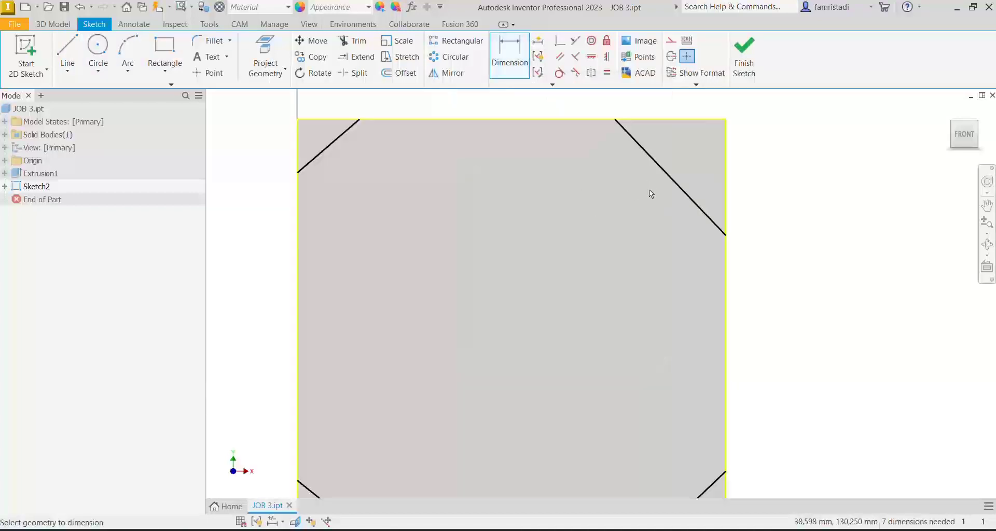
click(686, 253)
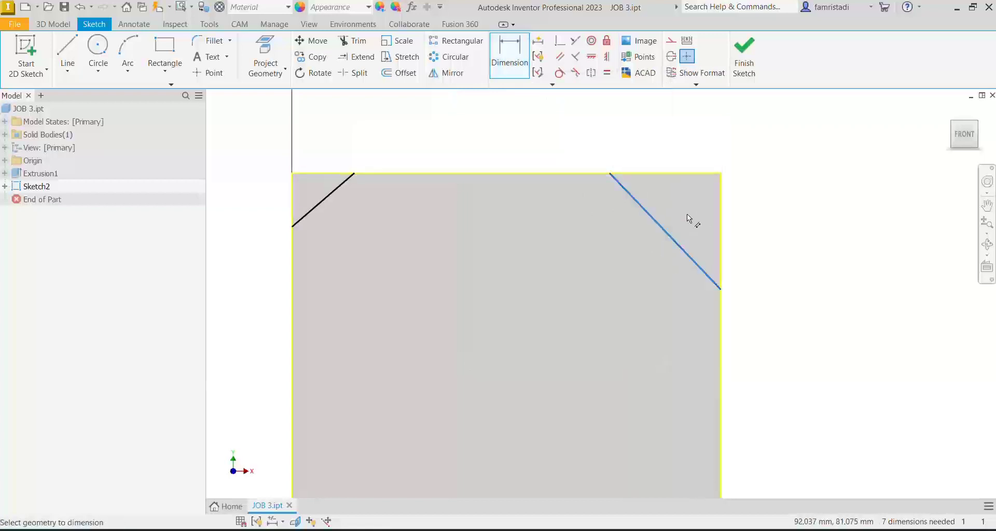
click(667, 133)
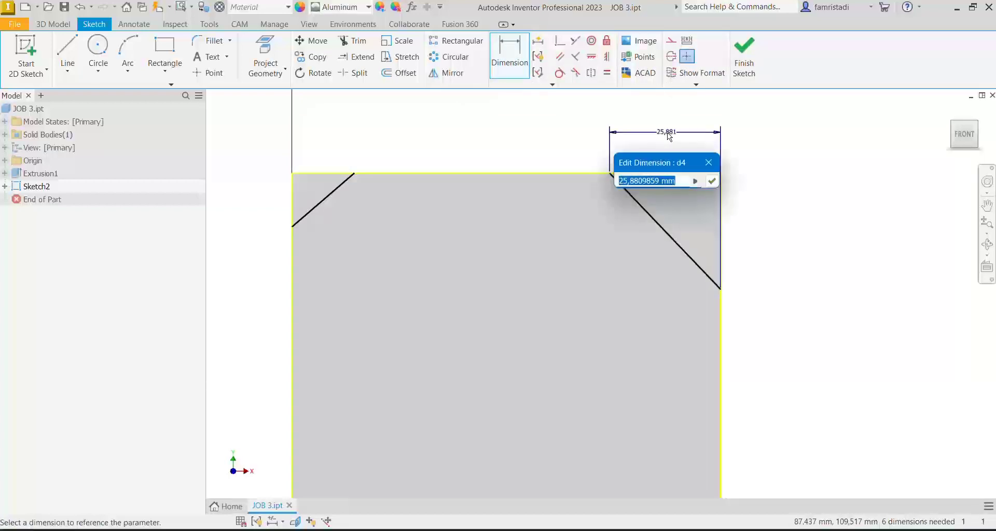
text(20)
click(712, 180)
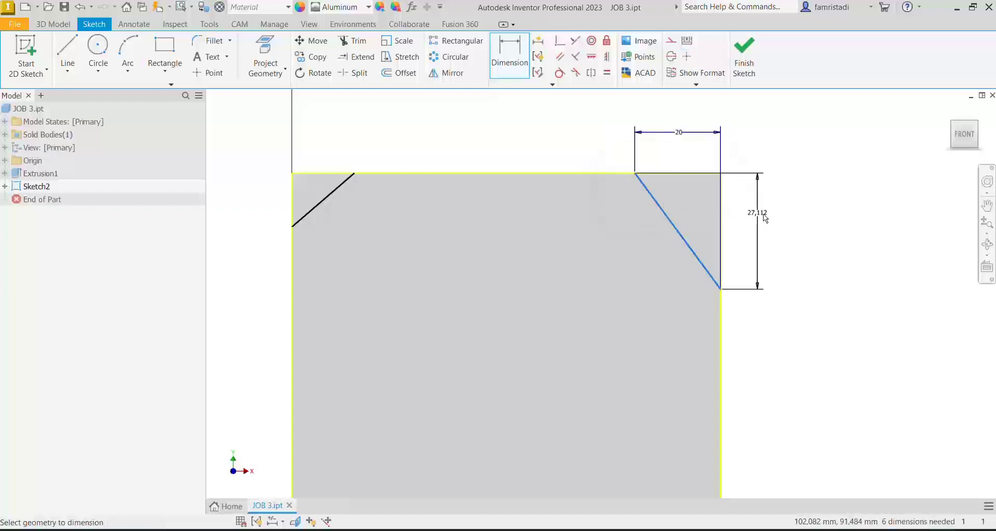
Dimension the vertical extent of the upper-right diagonal line and link its value to the horizontal 20 mm dimension.
click(770, 223)
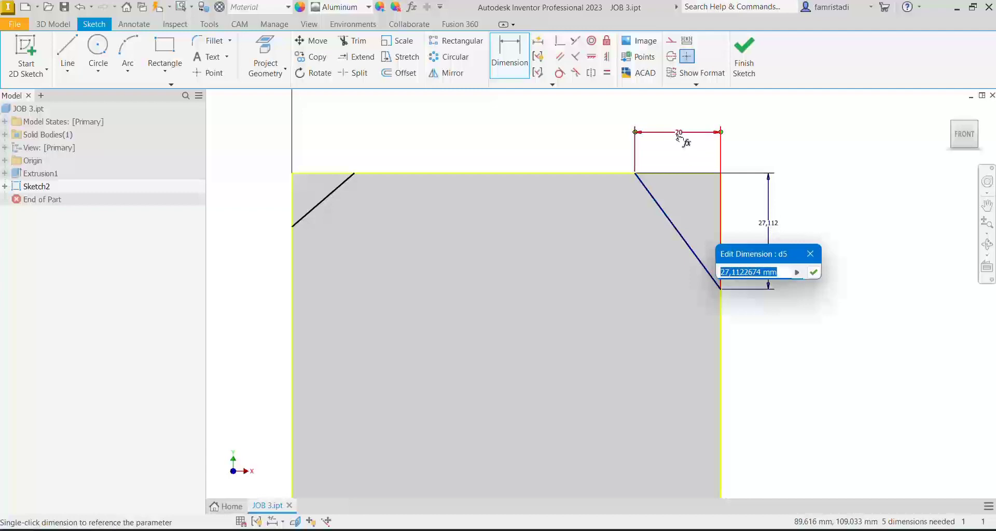
click(679, 136)
click(814, 276)
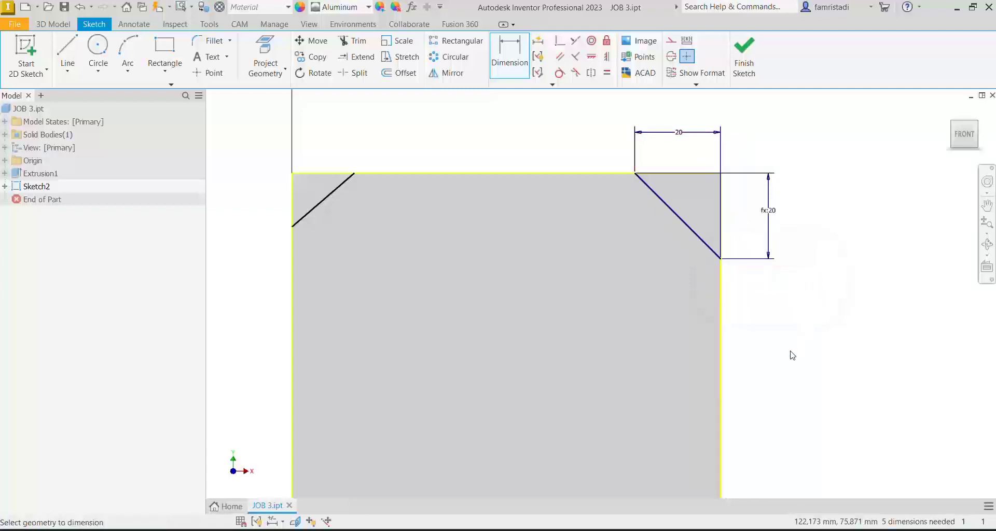
Dimension the horizontal extent of the upper-left diagonal line and link its value to the upper-right line's horizontal 20 mm dimension.
middle_drag(756, 355, 876, 352)
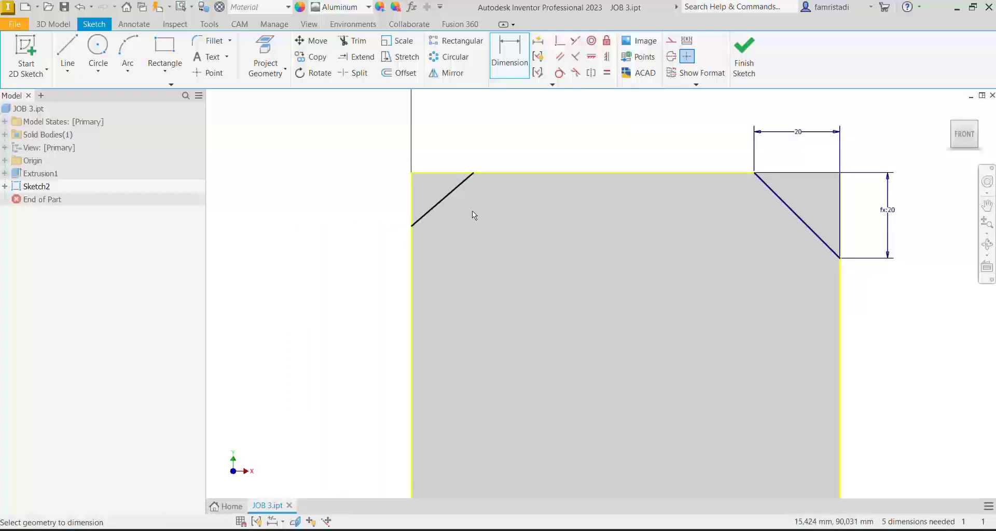
click(459, 185)
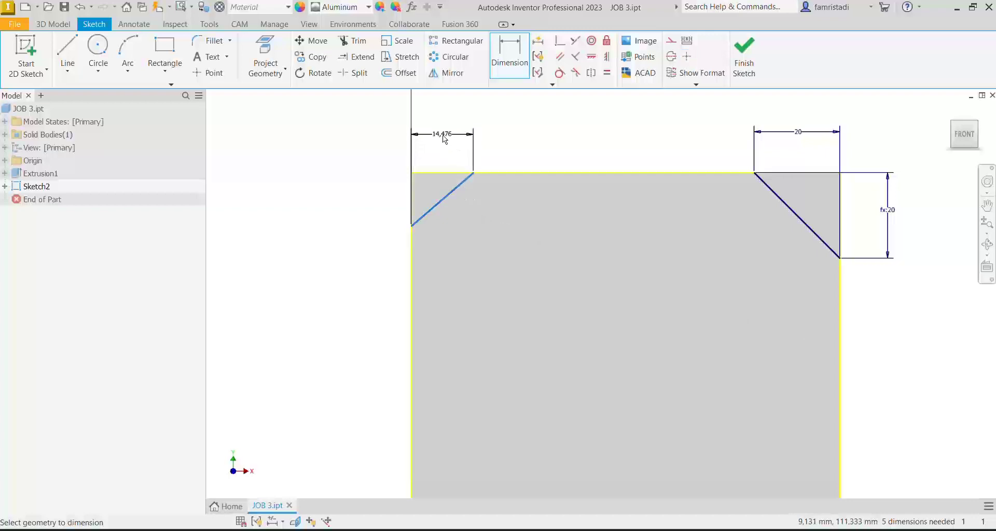
click(443, 135)
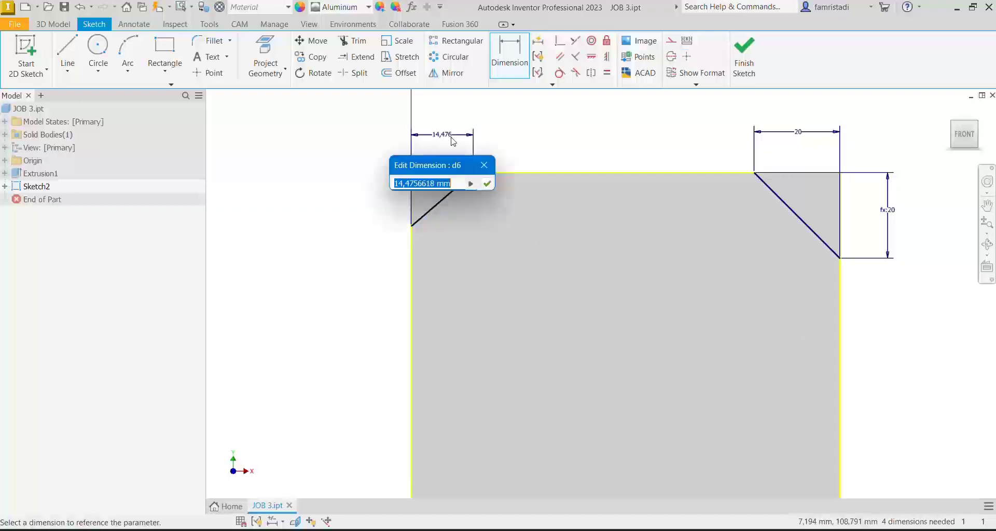
click(799, 142)
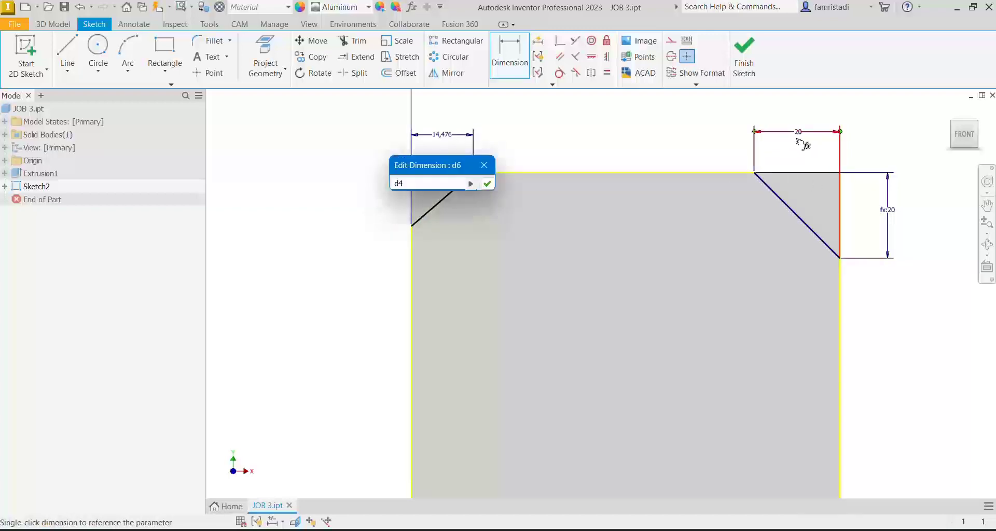
click(487, 183)
Dimension the vertical extent of the upper-left diagonal line, referencing the upper-right line's horizontal 20 mm dimension (d4).
click(466, 192)
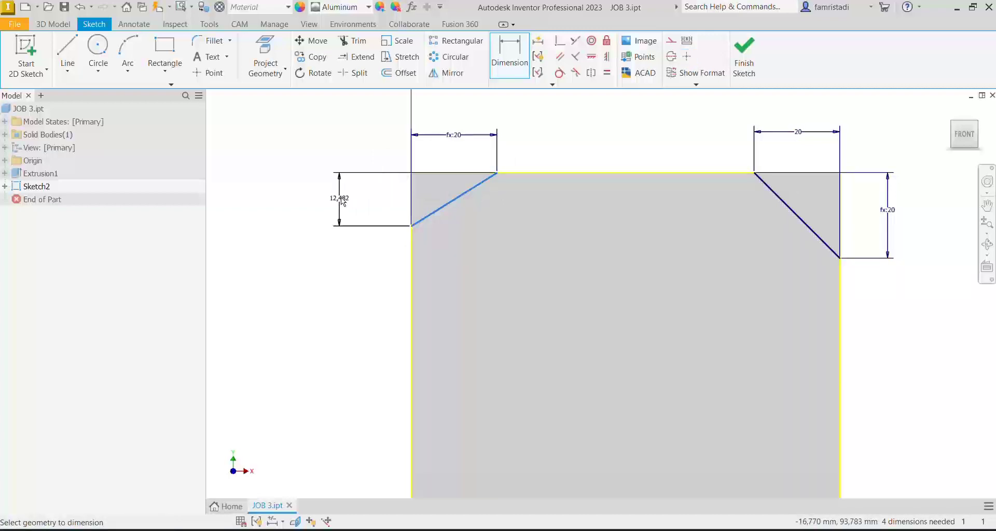
click(342, 198)
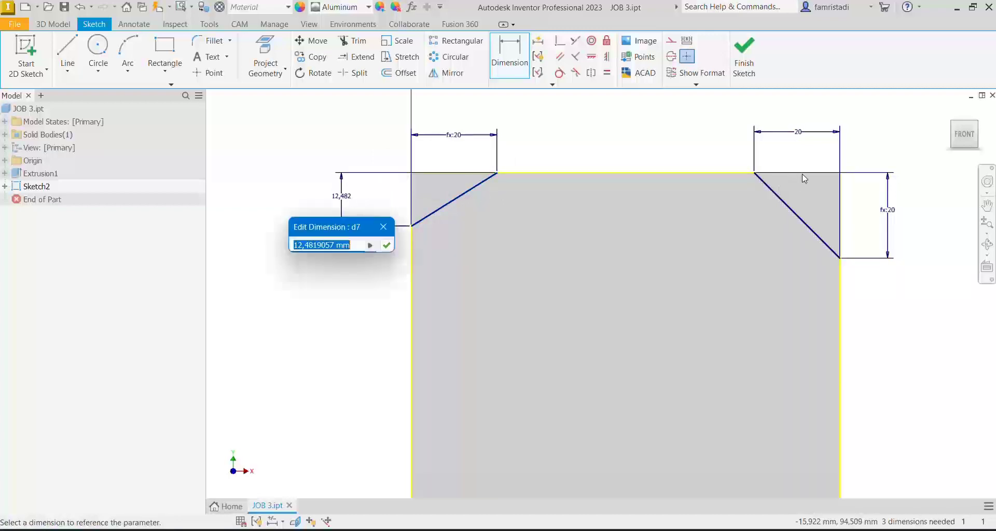
click(801, 134)
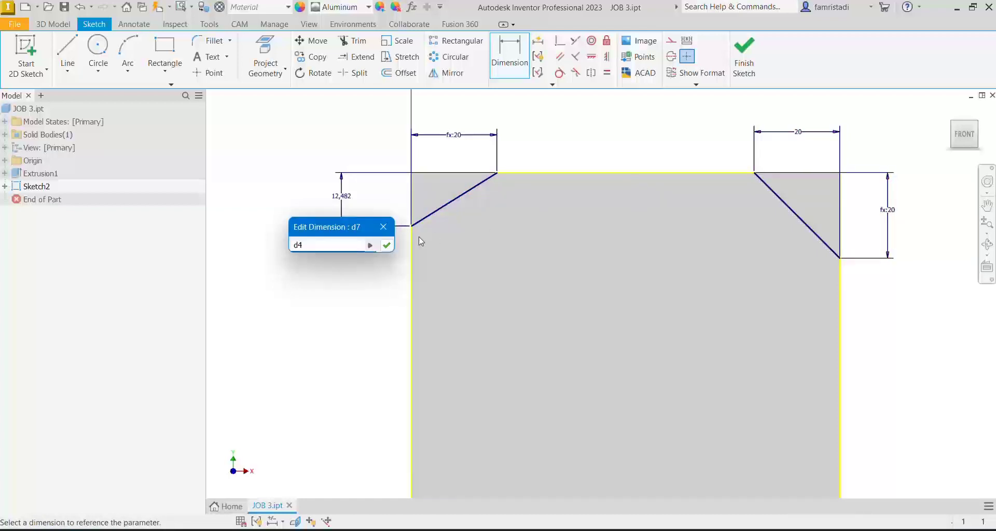
click(390, 248)
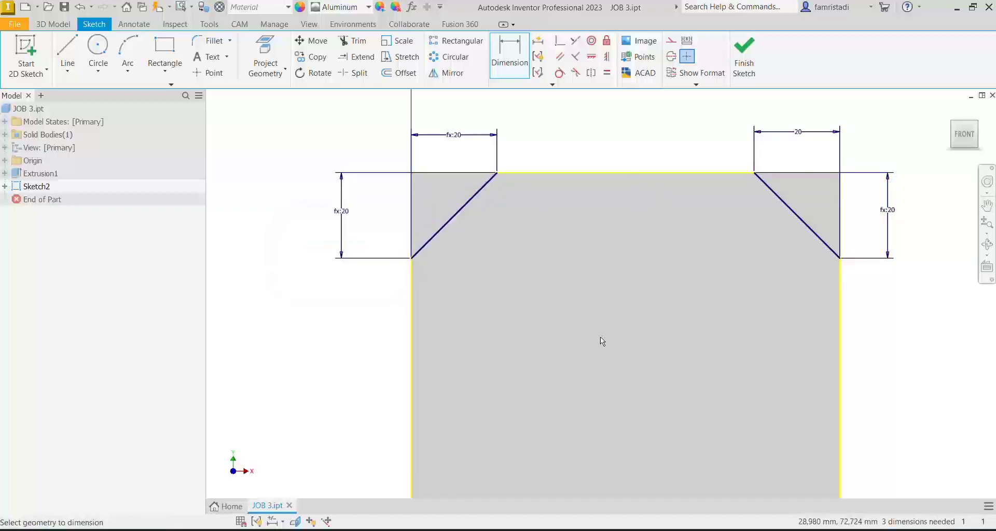
Dimension the vertical extent of the lower-left diagonal line and link it to the upper-right line's horizontal 20 mm dimension.
middle_drag(573, 378, 569, 233)
scroll(555, 276, up, 2)
scroll(555, 276, down, 4)
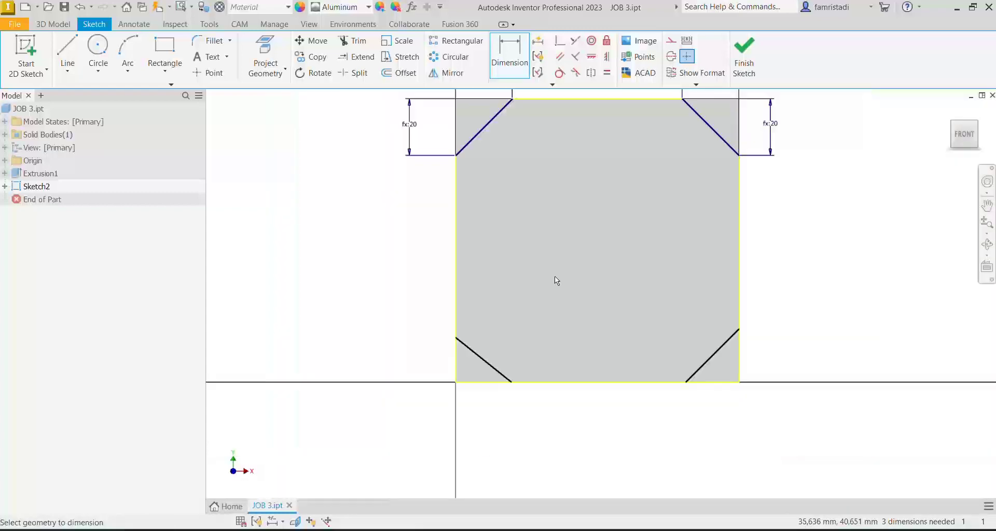
middle_drag(554, 276, 558, 337)
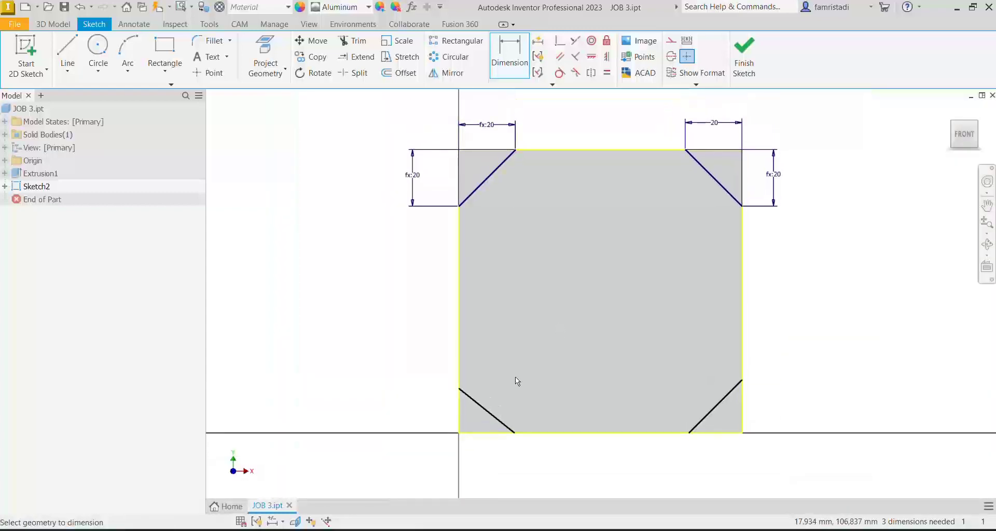
click(475, 400)
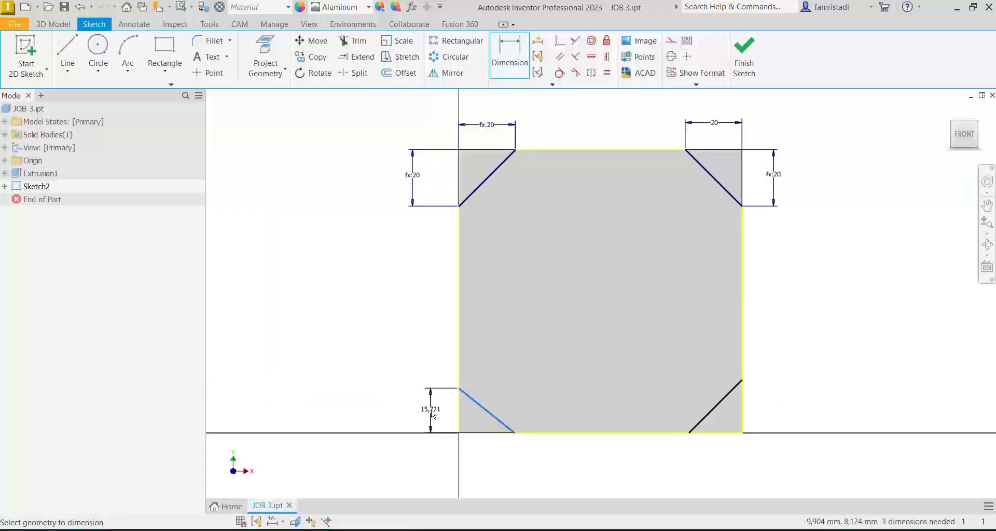
click(438, 410)
click(714, 127)
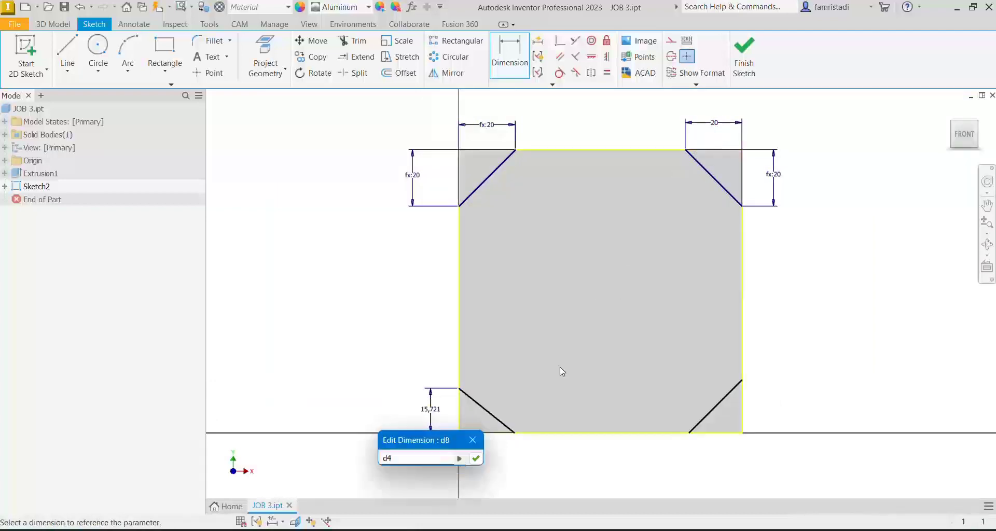
click(478, 460)
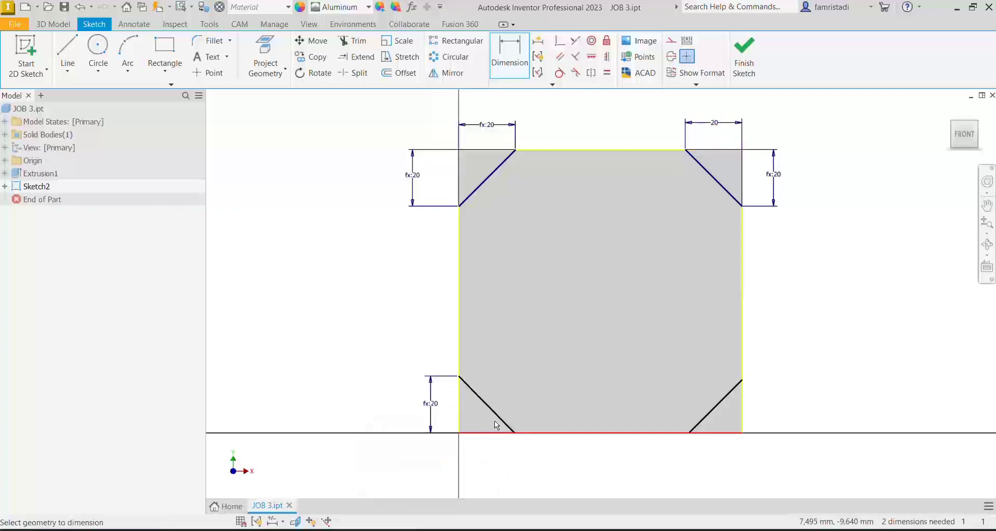
Dimension the horizontal extent of the lower-left diagonal line and link it to the upper-right horizontal 20 mm dimension.
click(495, 440)
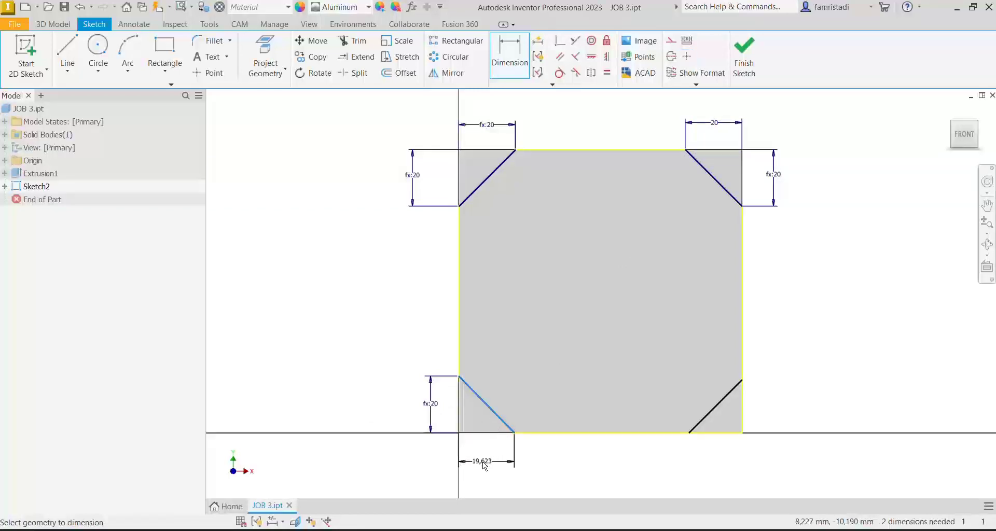
click(486, 461)
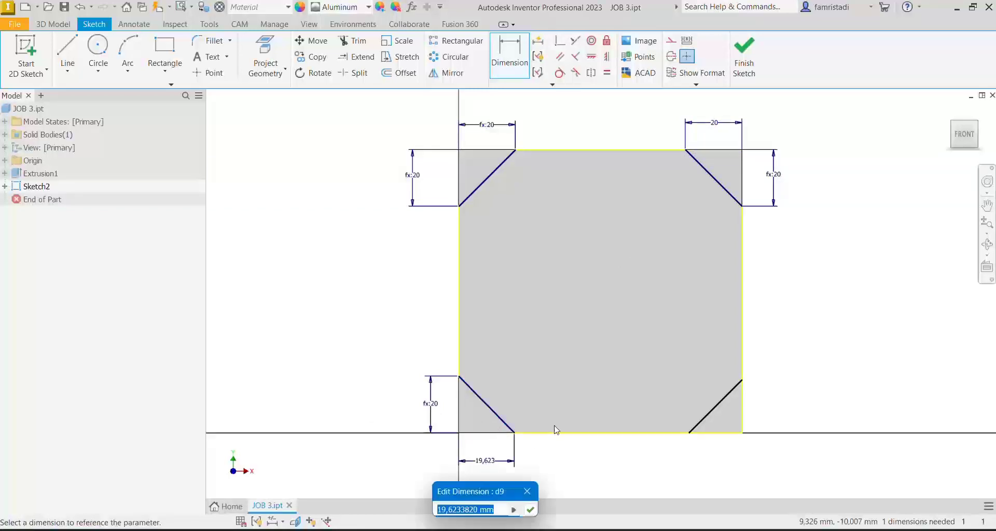
click(724, 133)
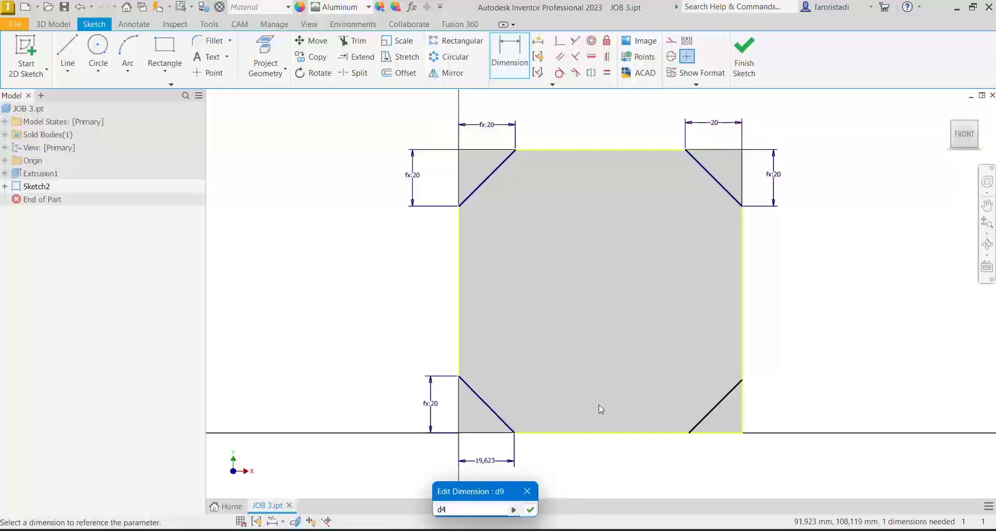
click(529, 508)
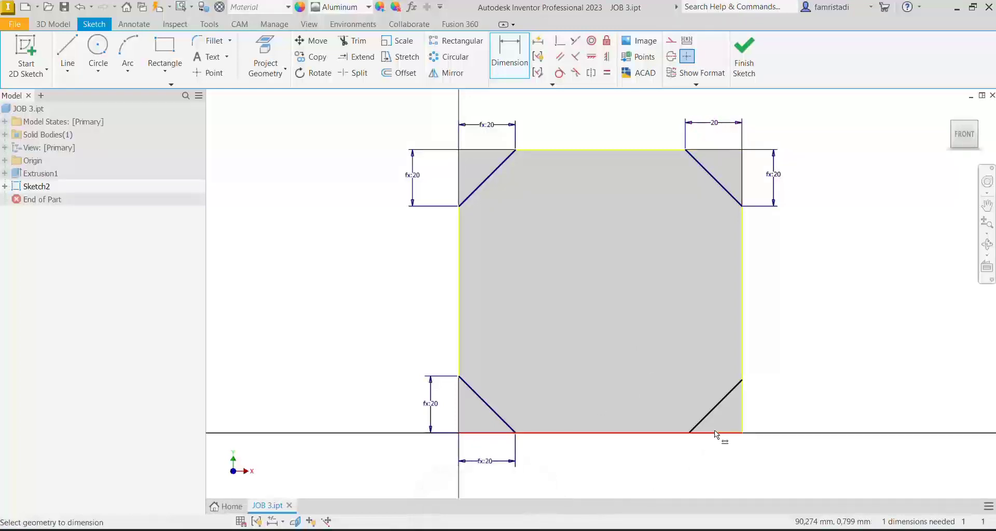
Dimension the vertical extent of the lower-right diagonal line, linked to the upper-right horizontal 20 mm dimension, and end dimensioning.
click(724, 395)
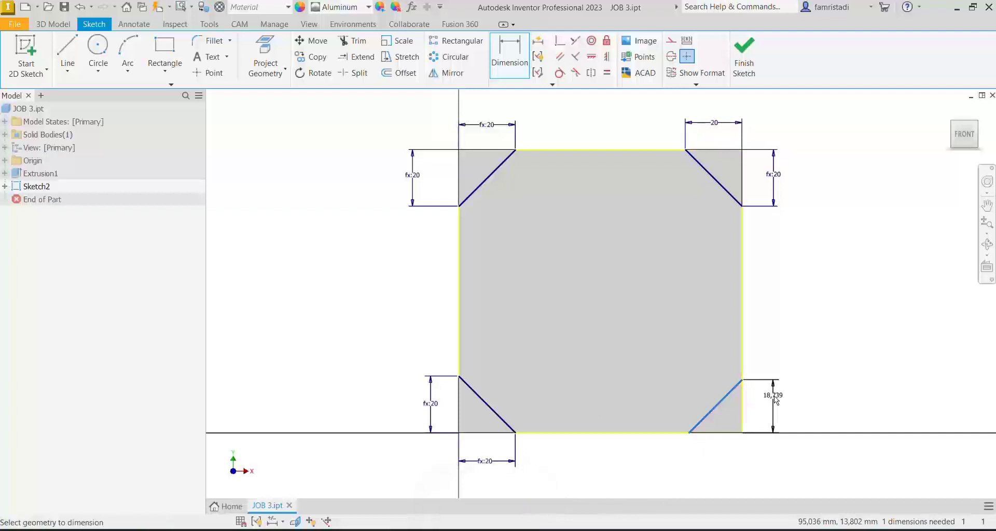
click(776, 406)
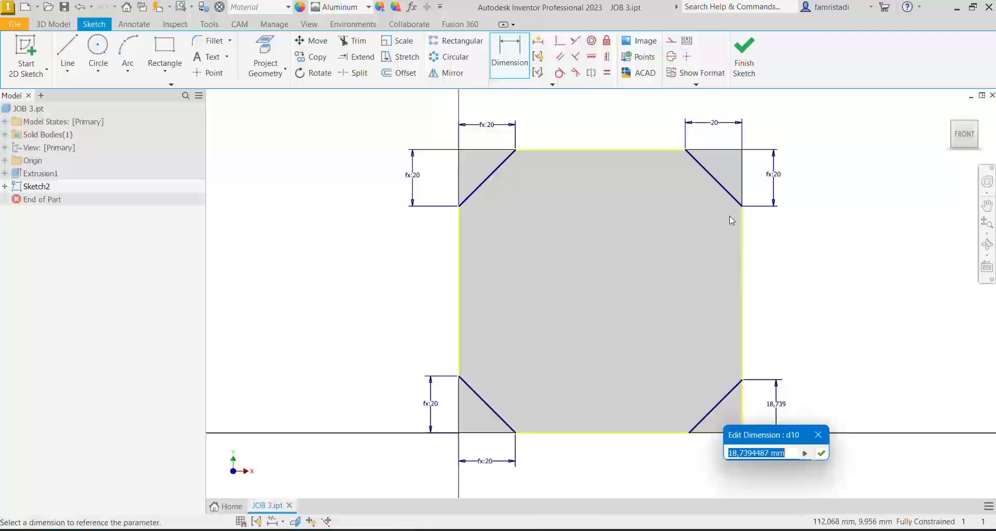
click(718, 126)
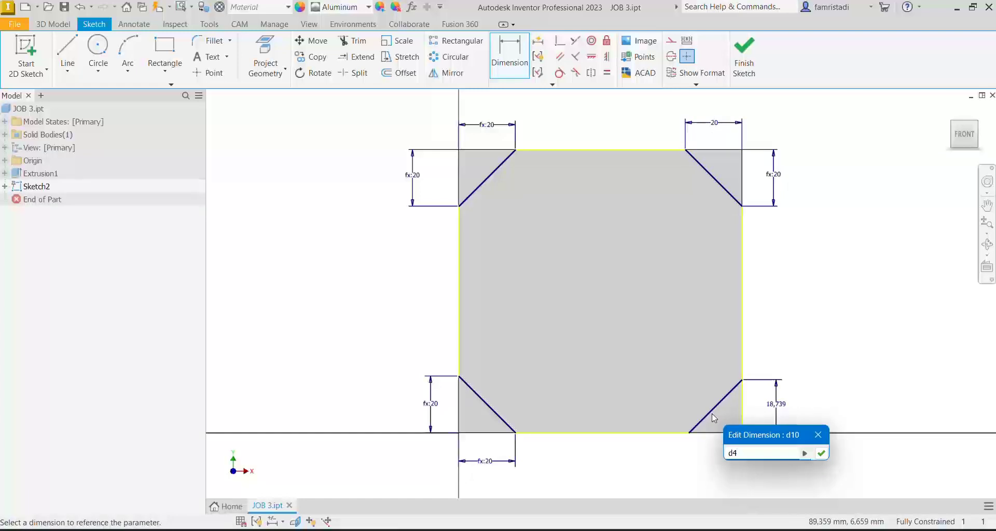
click(821, 453)
scroll(730, 403, up, 3)
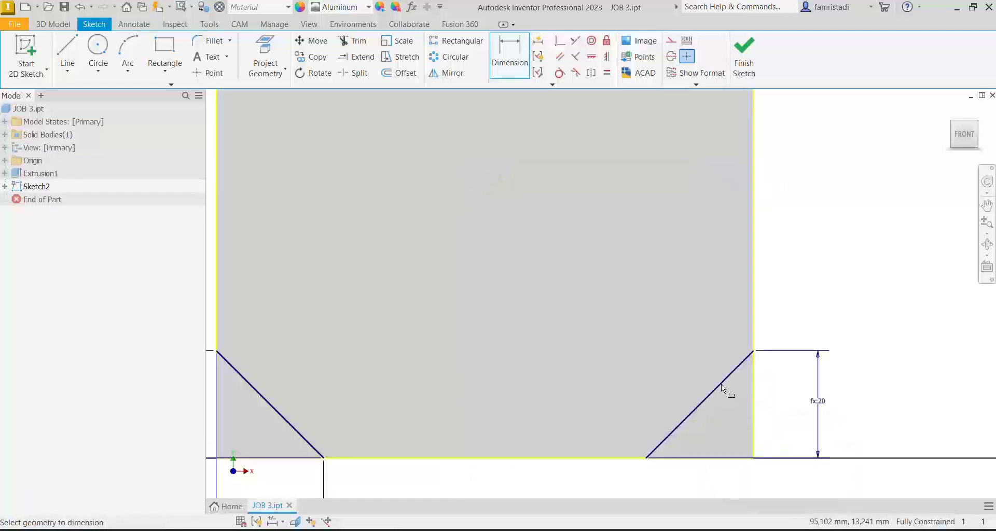
scroll(704, 405, down, 3)
right_click(825, 300)
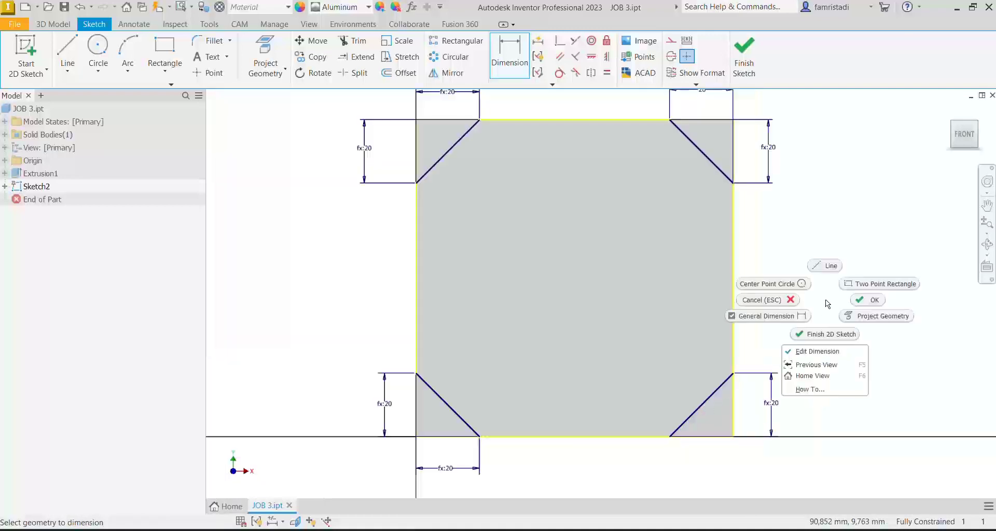
click(874, 301)
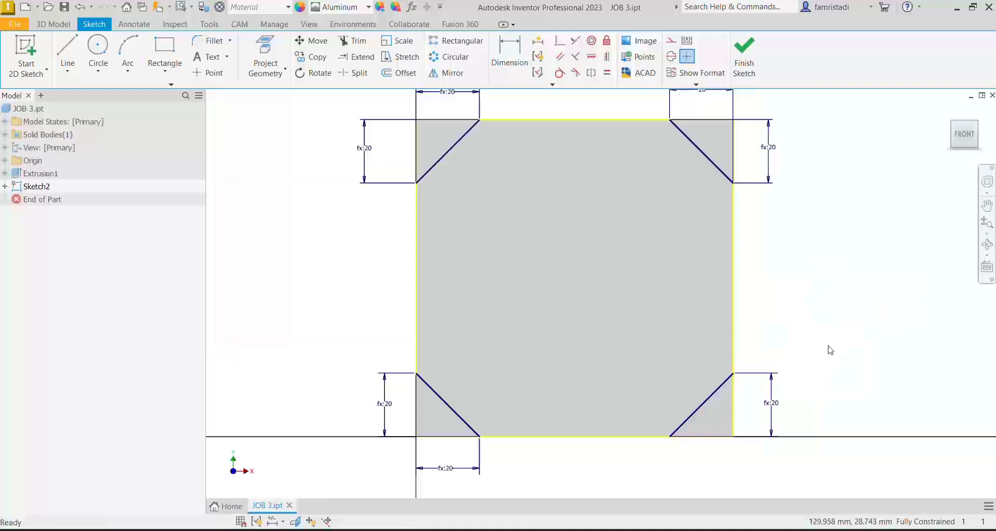
Finish the corner-line sketch and extrude its central octagonal profile 4 mm outward from the front face, joined to the block.
scroll(827, 349, down, 2)
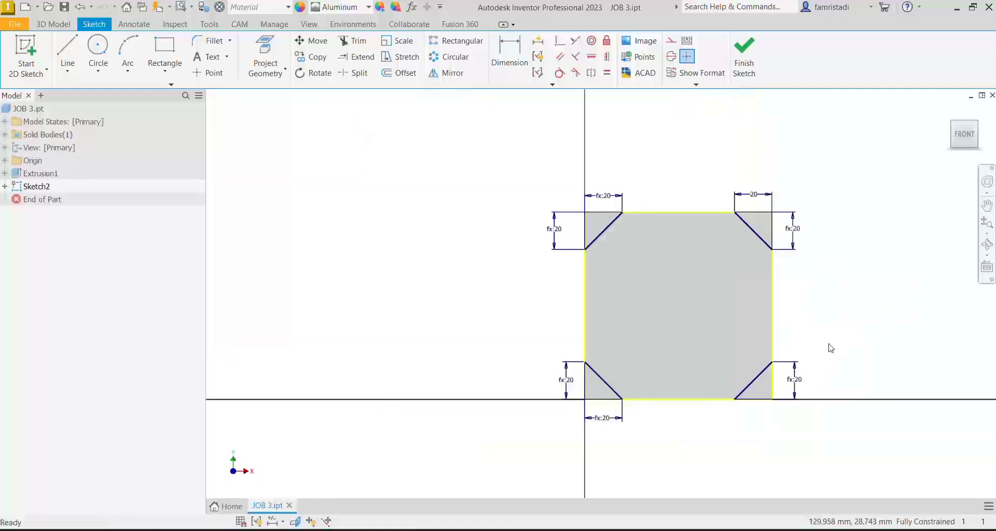
click(736, 55)
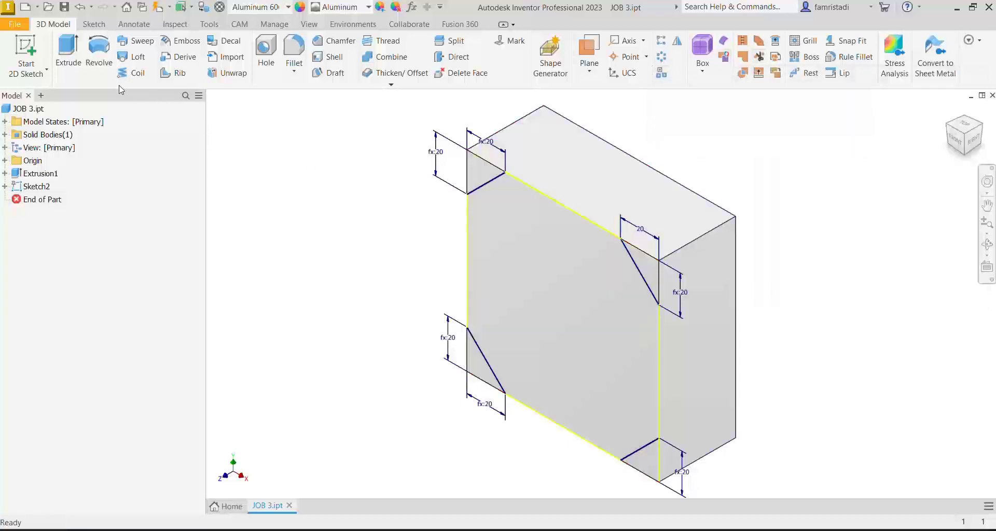
click(71, 51)
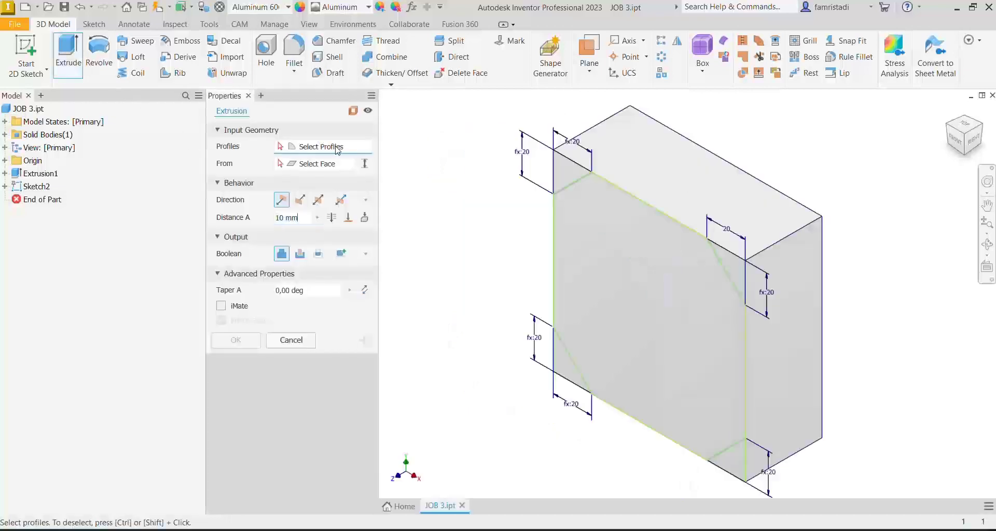
click(665, 283)
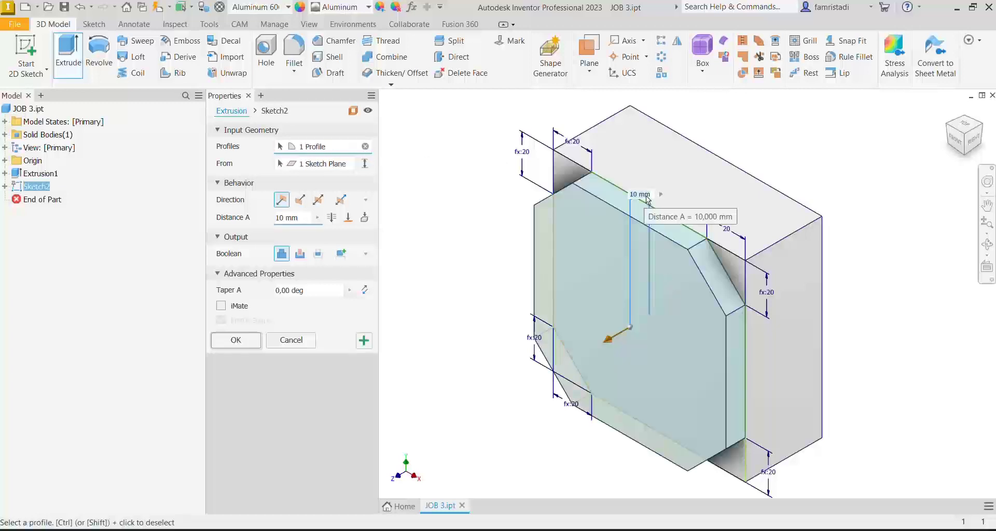
text(4)
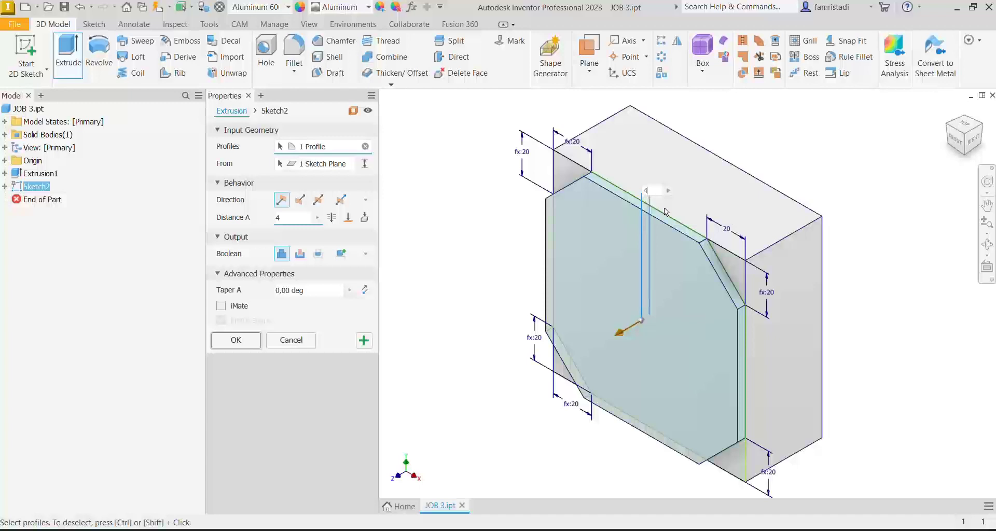
click(247, 342)
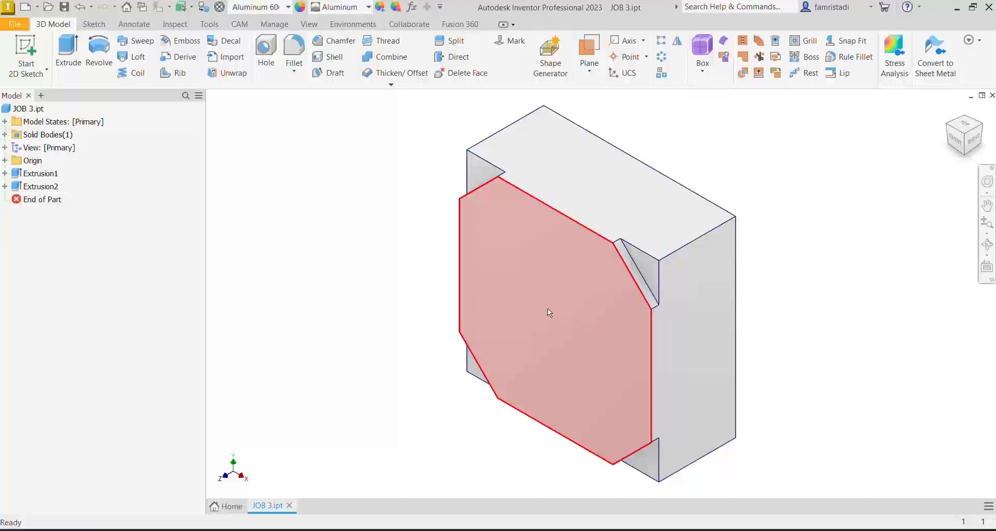
Start a sketch on the octagonal boss's front face and place a circle's centre at X 50 mm, Y 50 mm.
right_click(540, 295)
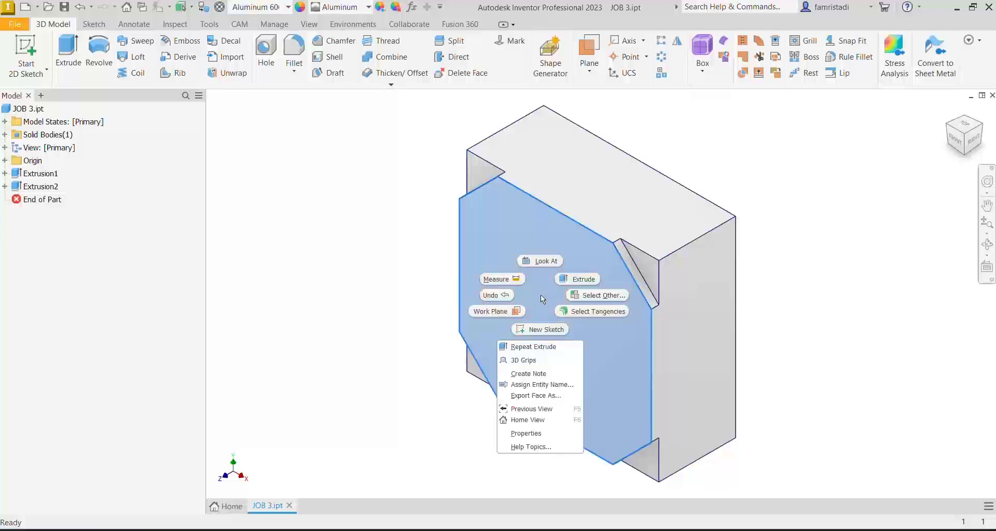
click(544, 330)
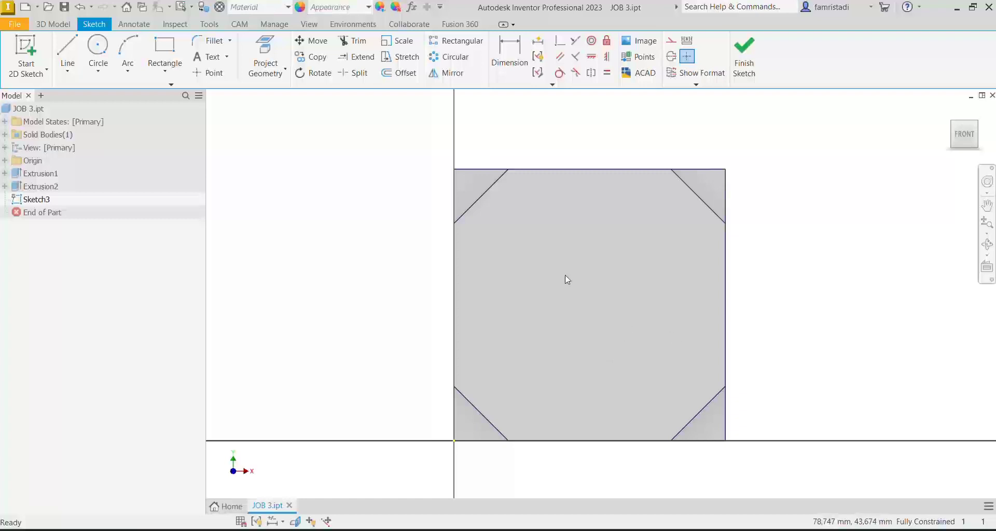
click(98, 48)
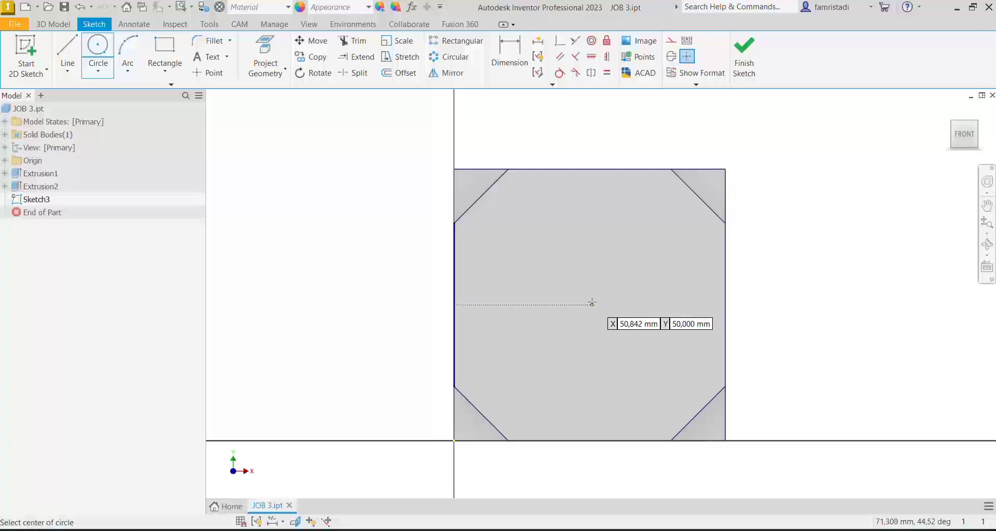
key(Tab)
text(50)
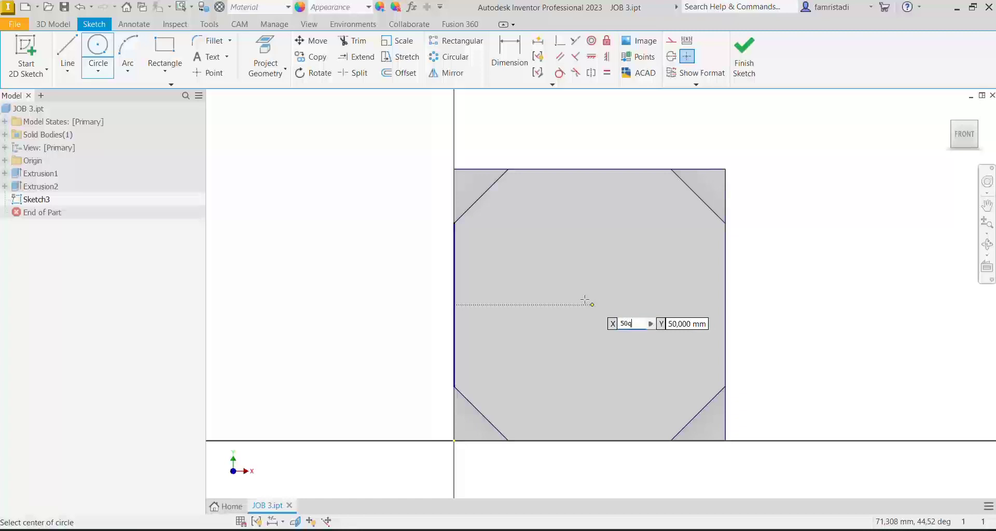
key(Tab)
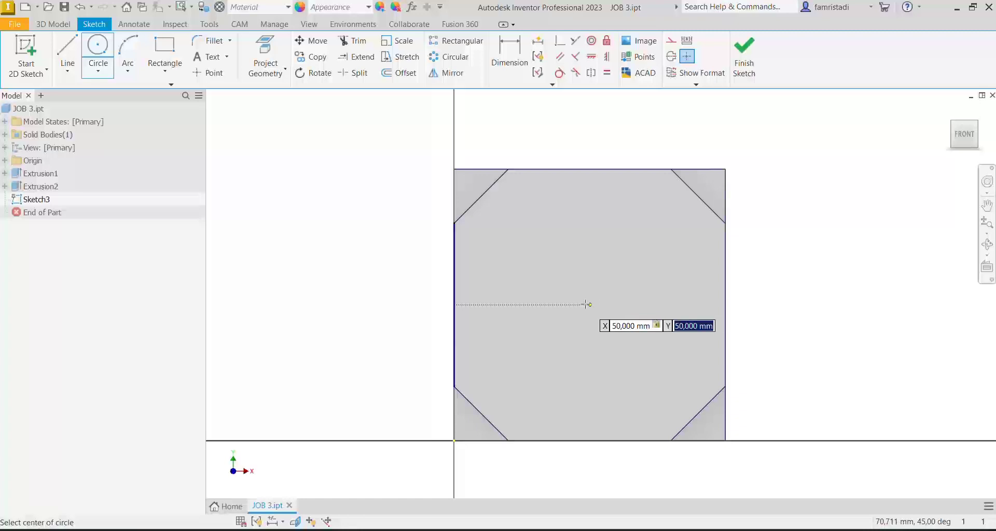
text(50)
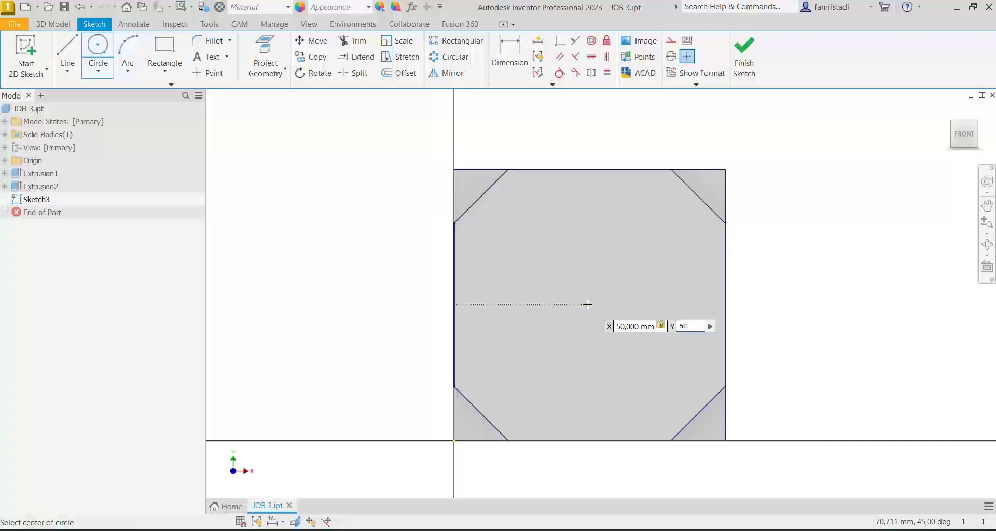
key(Return)
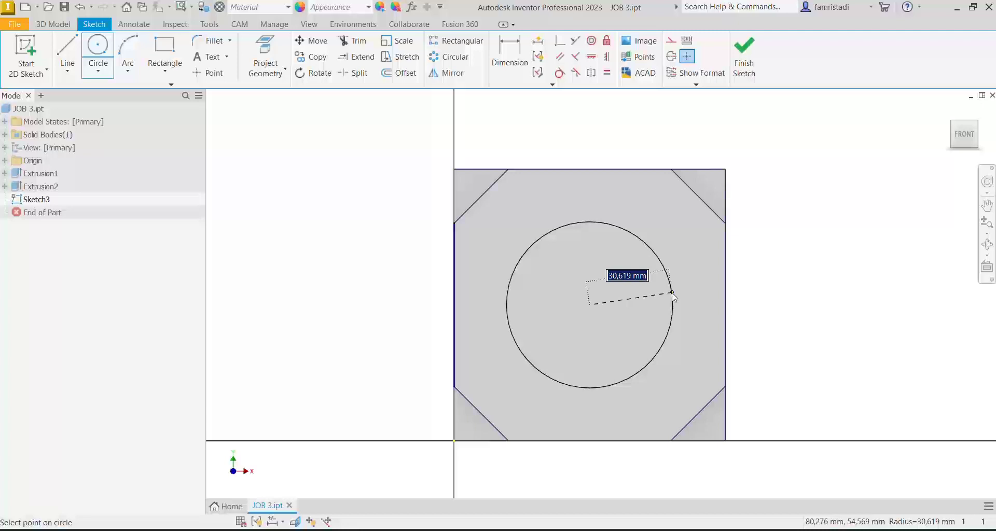
Switch the circle's size input to diameter and complete the circle at 90 mm.
right_click(672, 294)
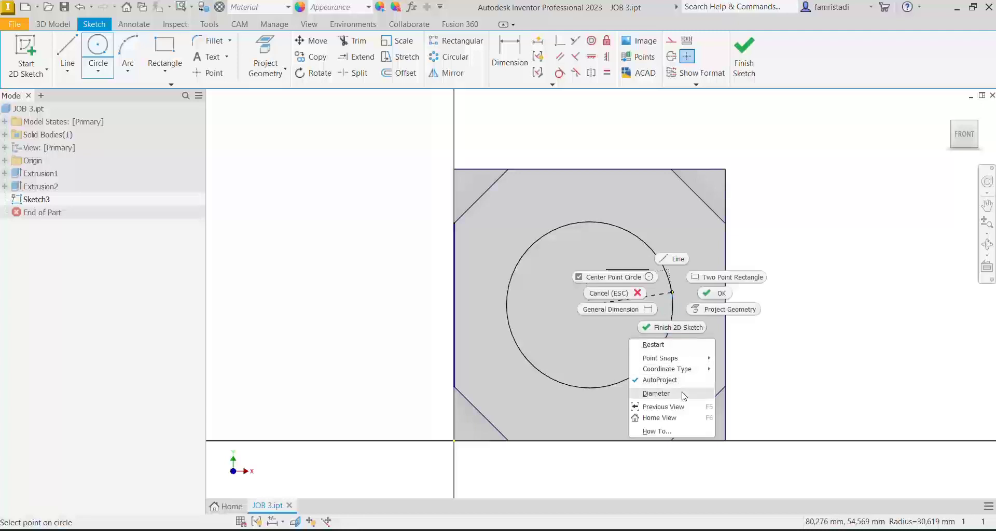
click(656, 394)
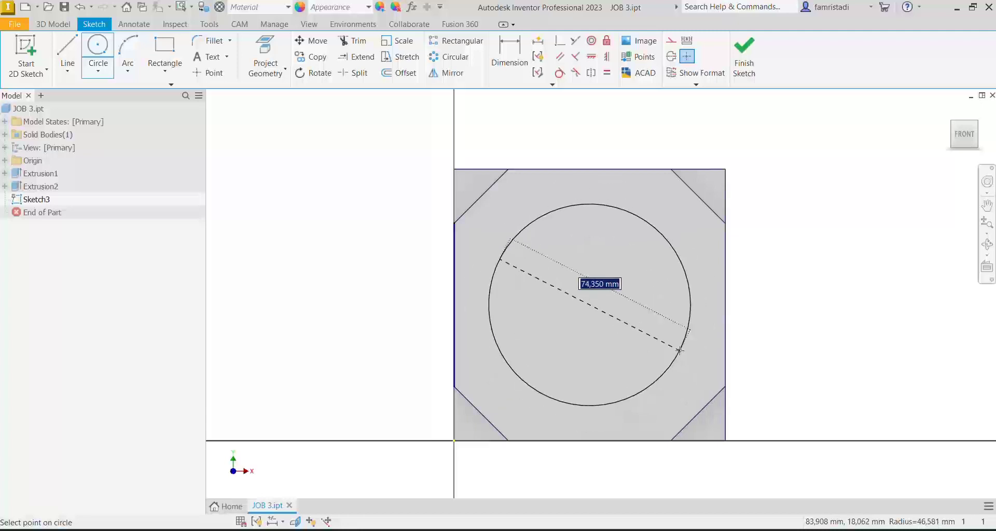
text(90)
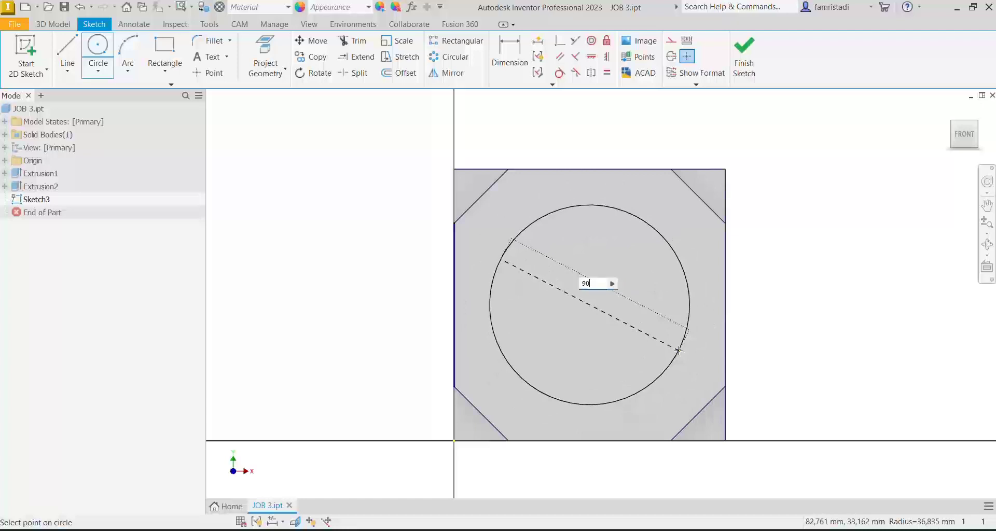
key(Return)
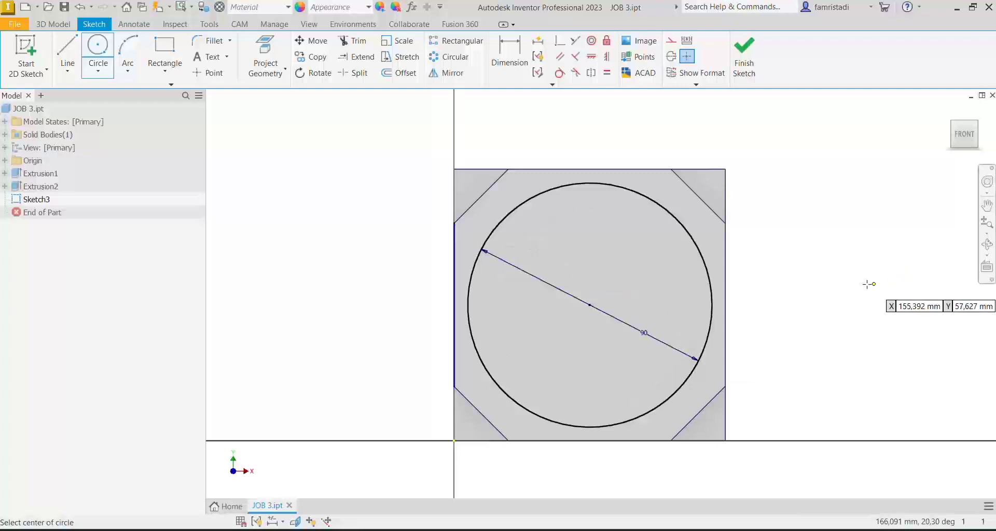
Finish the circle sketch and extrude the circle 4 mm outward from the octagonal face, joined to the body.
click(738, 64)
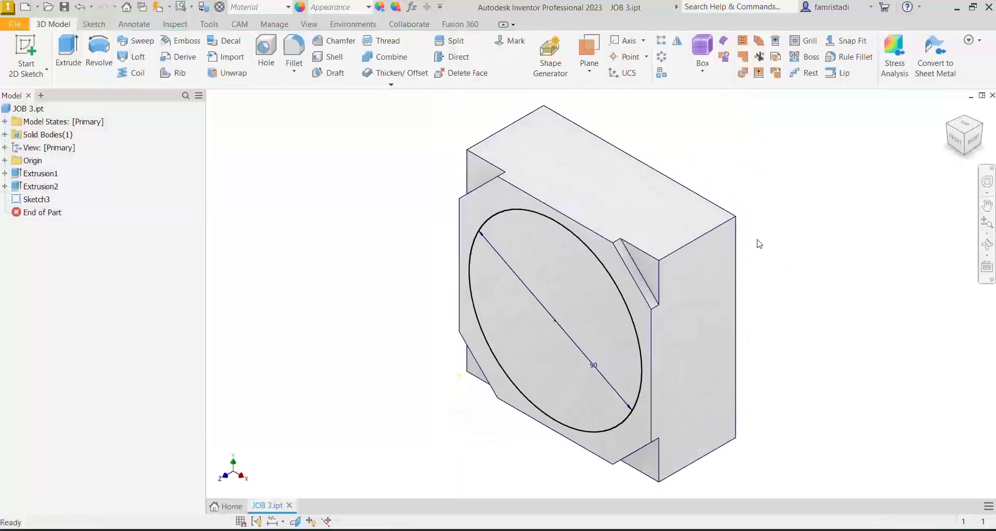
click(61, 44)
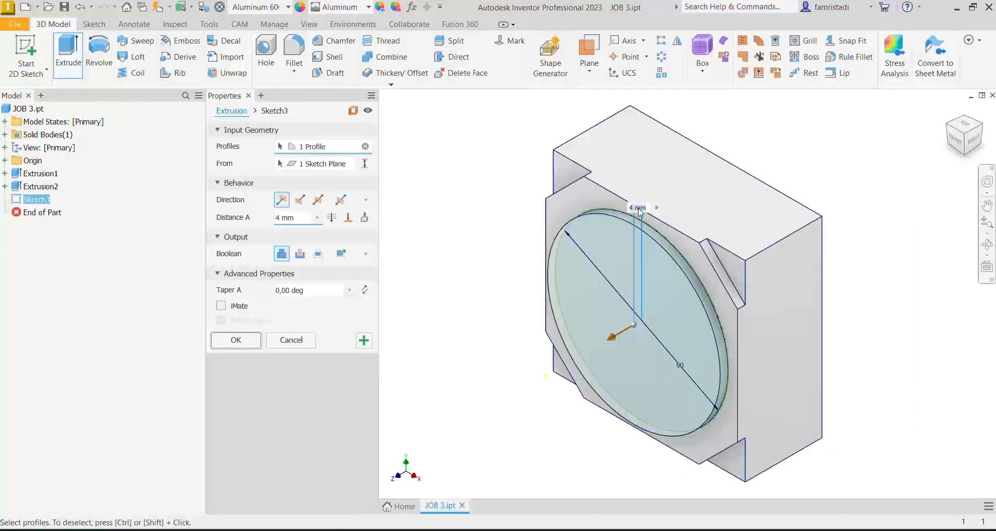
click(236, 341)
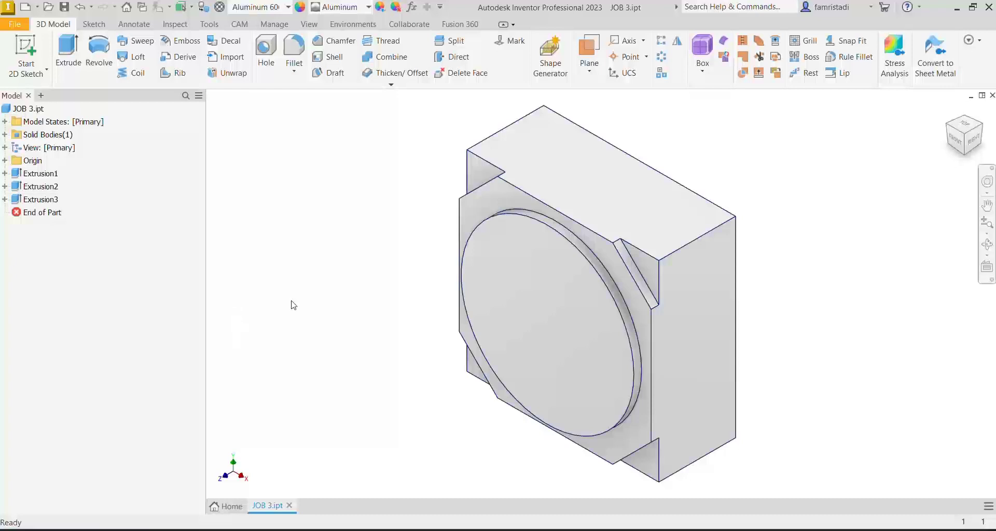
Start a sketch on the round boss's front face and project its circular edge into the sketch.
right_click(546, 309)
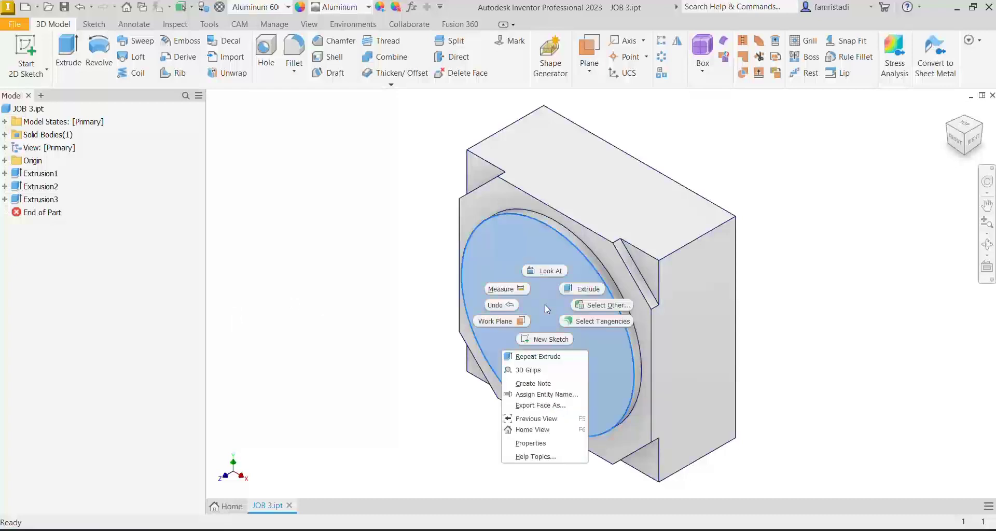
click(545, 338)
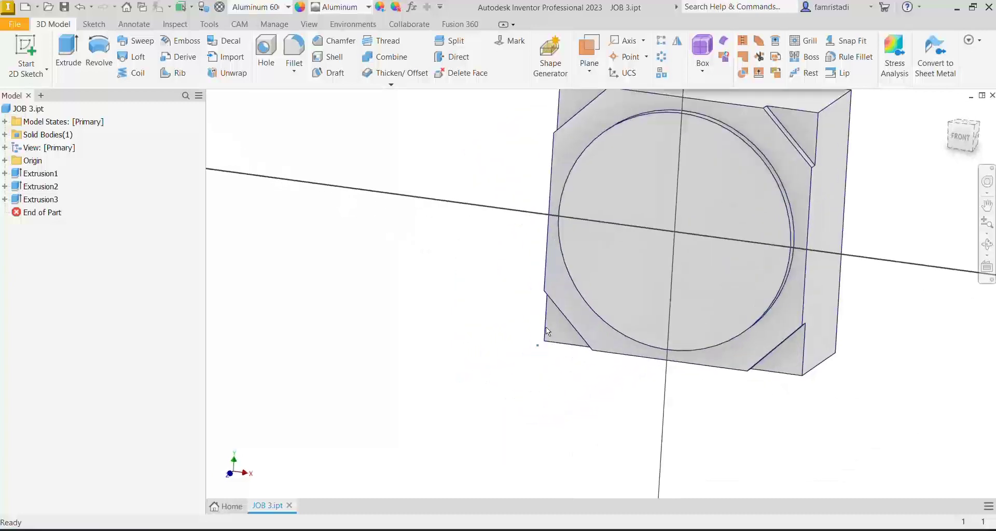
mouse_move(772, 208)
middle_down()
mouse_move(658, 344)
mouse_move(610, 364)
middle_up()
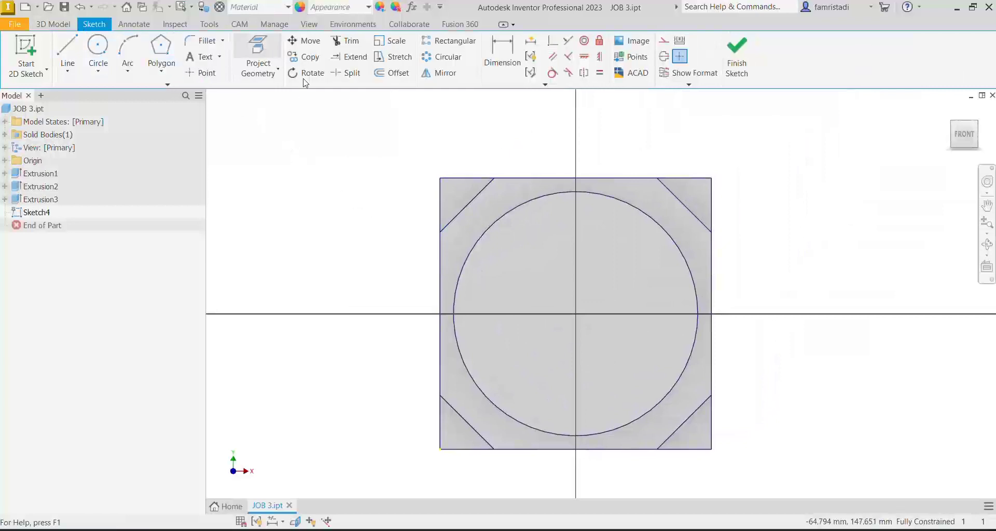
key(p)
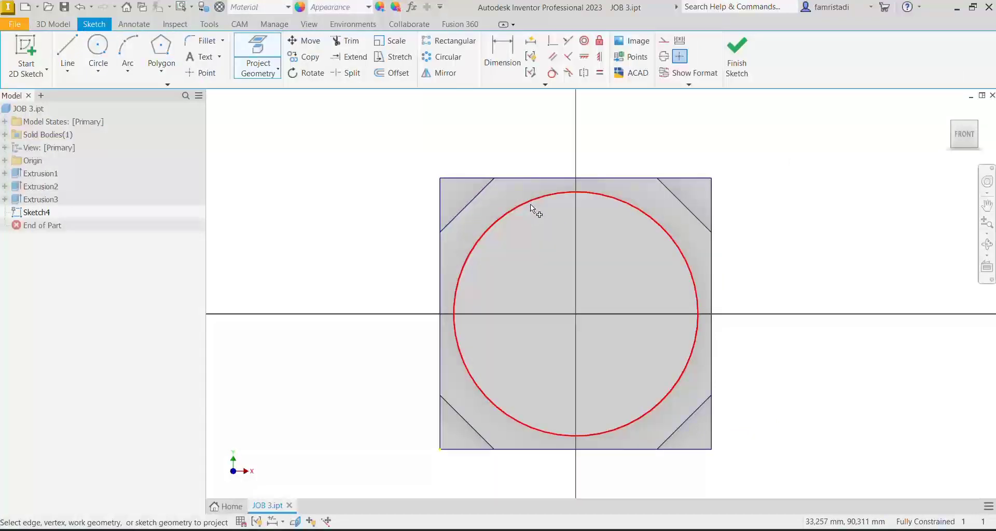
click(531, 206)
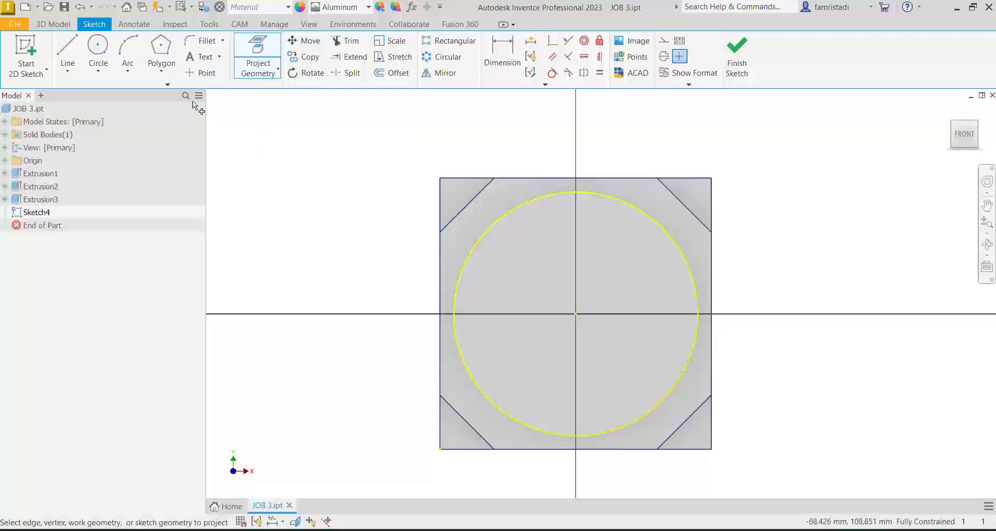
Draw an inscribed 6-sided polygon about 78 mm across corners, centred on the projected circle with a vertex straight above the centre.
click(163, 71)
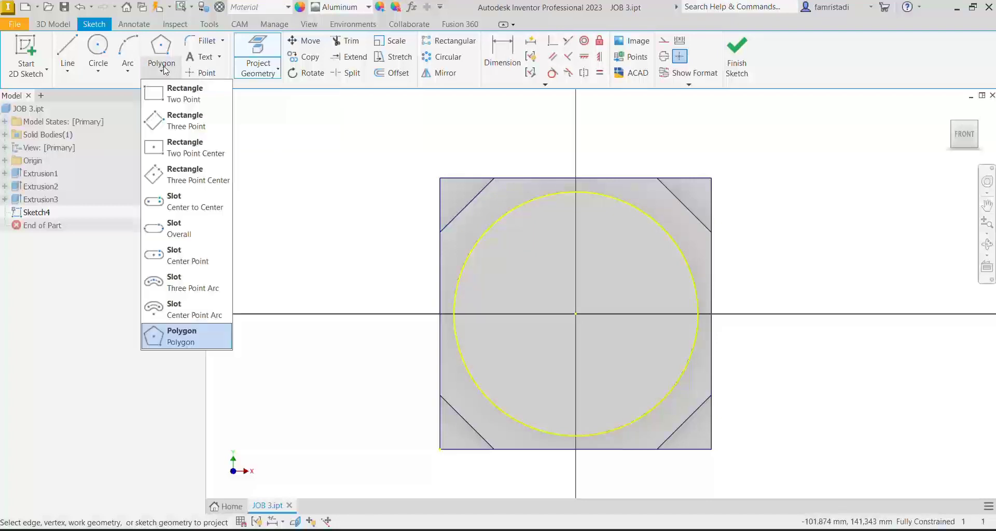
click(185, 337)
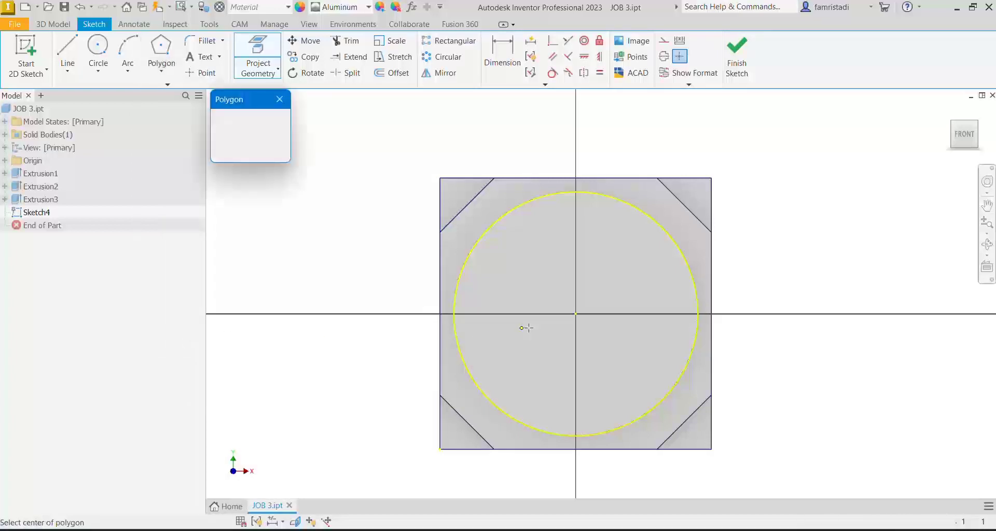
click(576, 315)
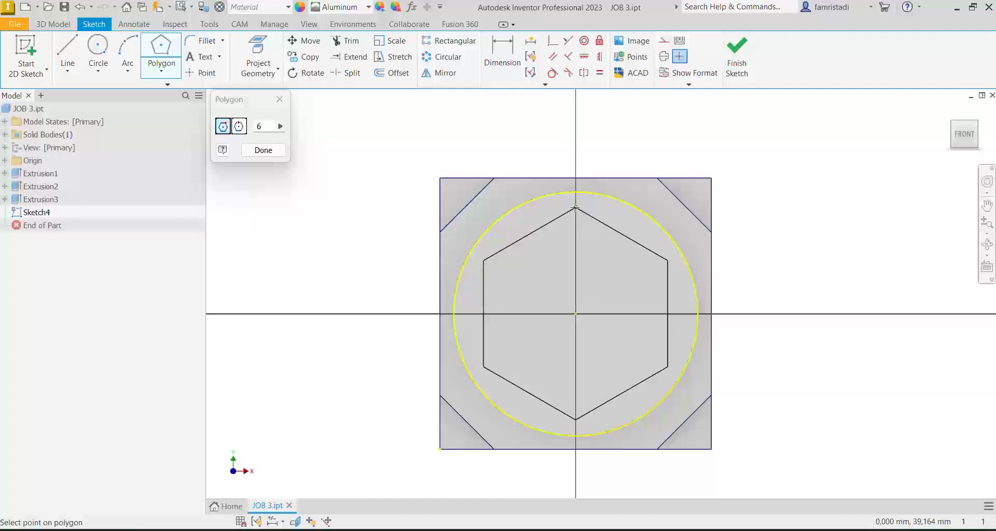
click(575, 208)
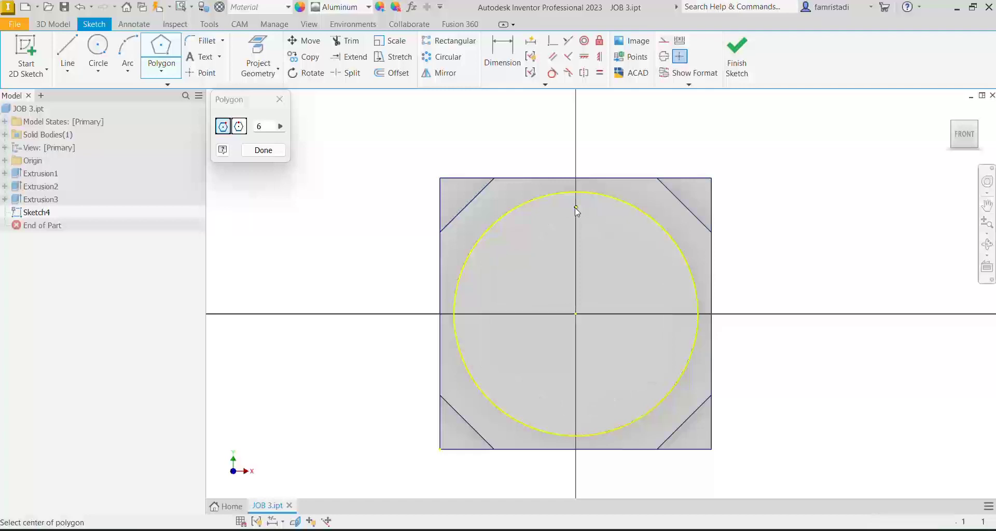
click(263, 150)
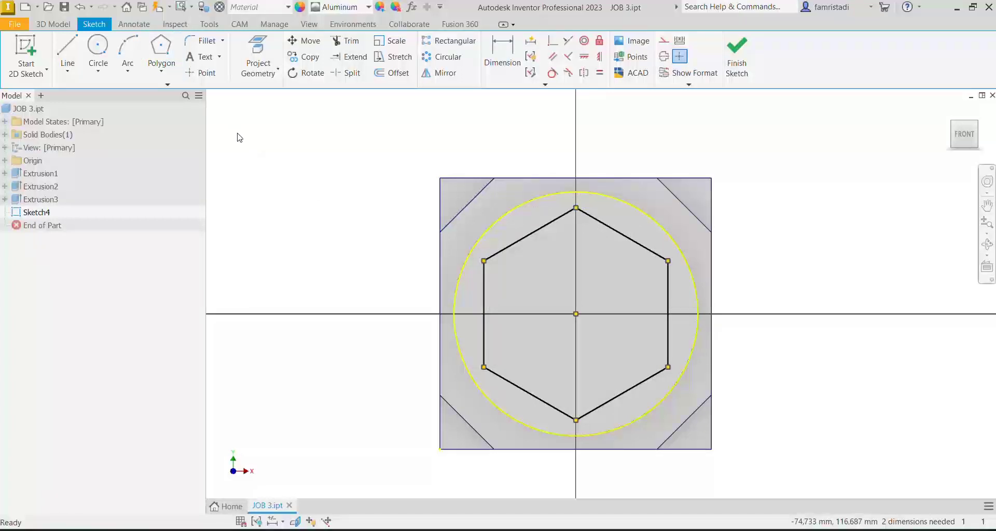
Dimension the vertical distance between the hexagon's top and bottom vertices as 75 mm.
click(502, 55)
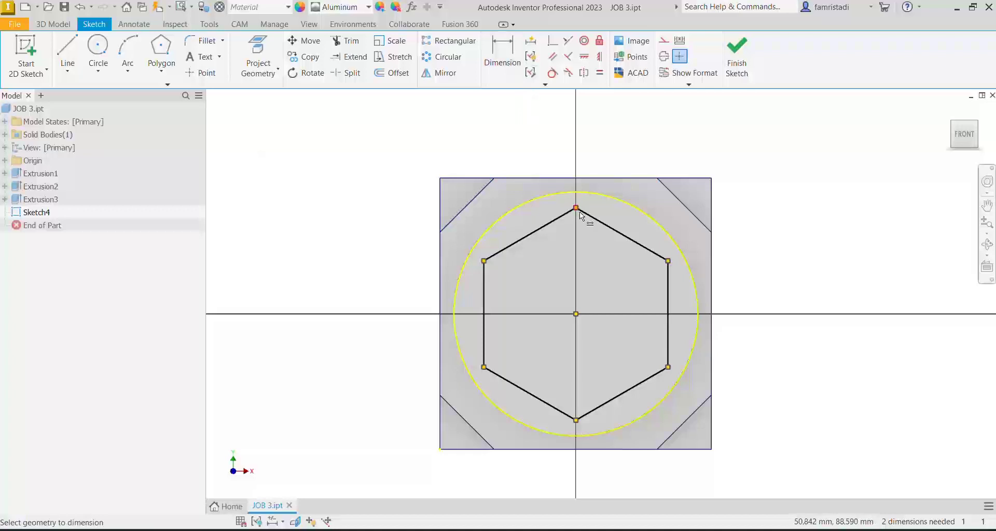
click(576, 420)
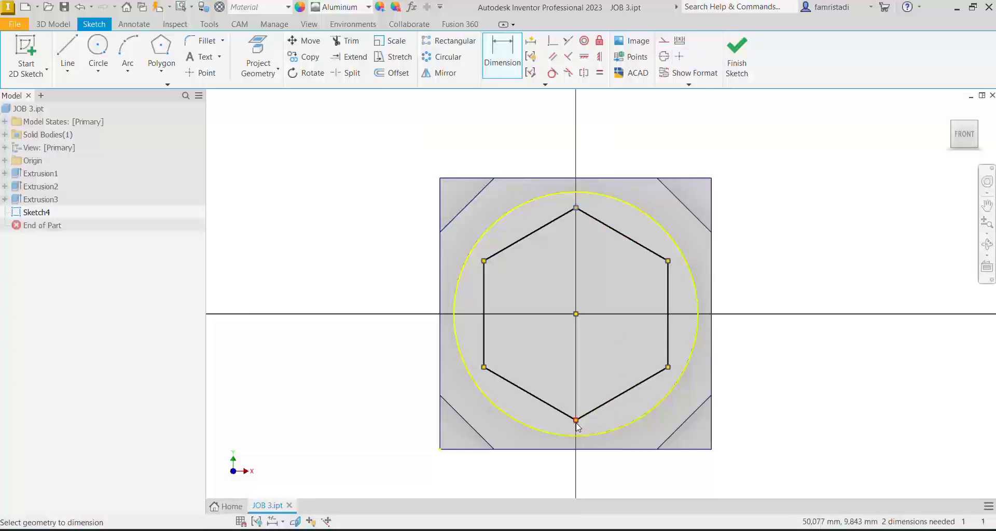
click(407, 283)
text(75)
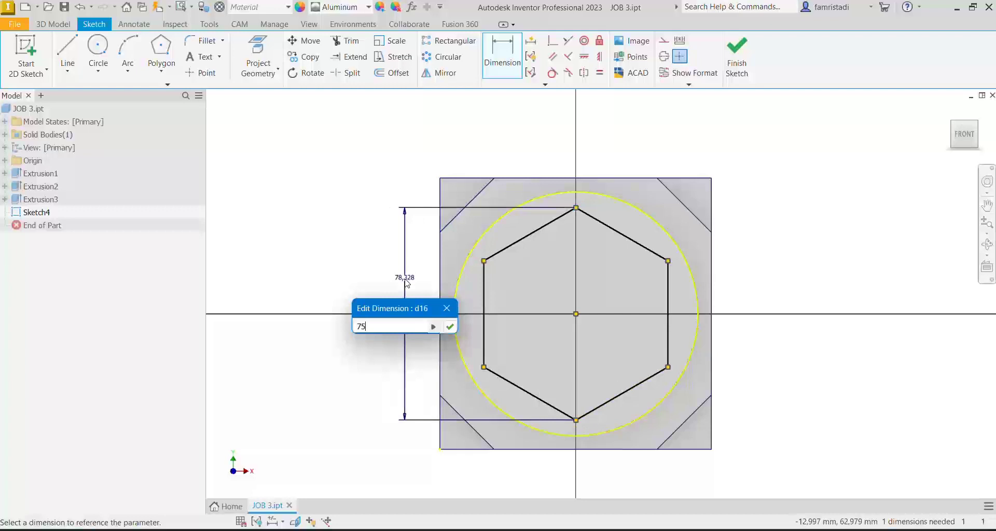
key(Return)
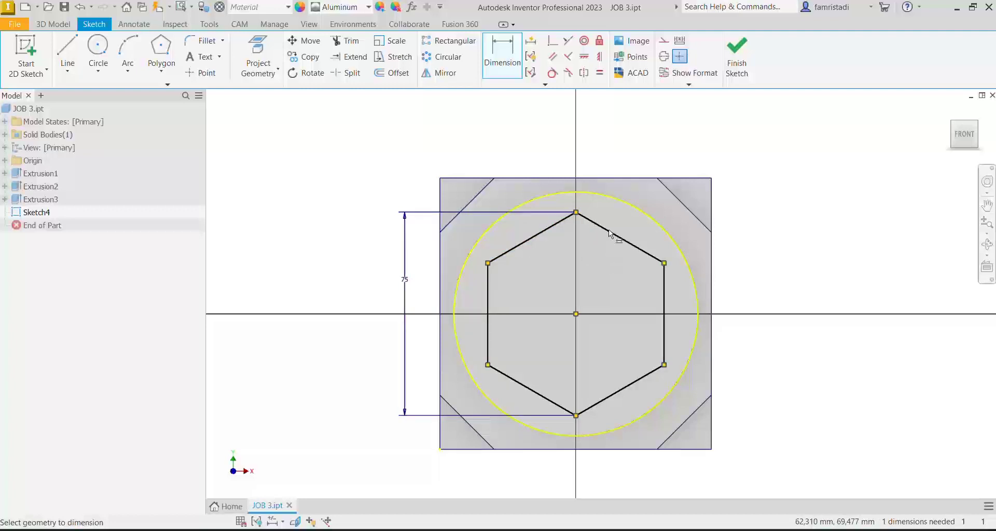
Apply a vertical constraint to the hexagon's right side and end constraining.
click(600, 57)
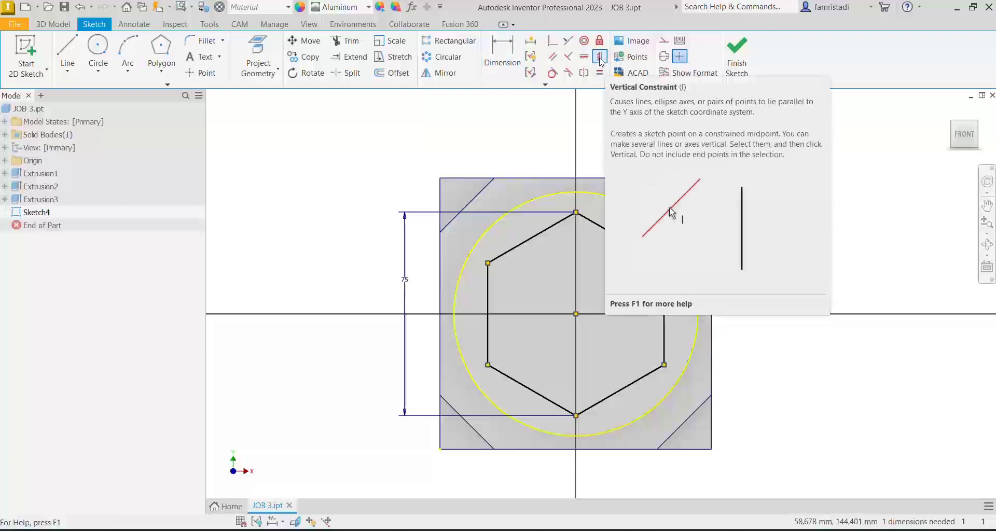
click(601, 58)
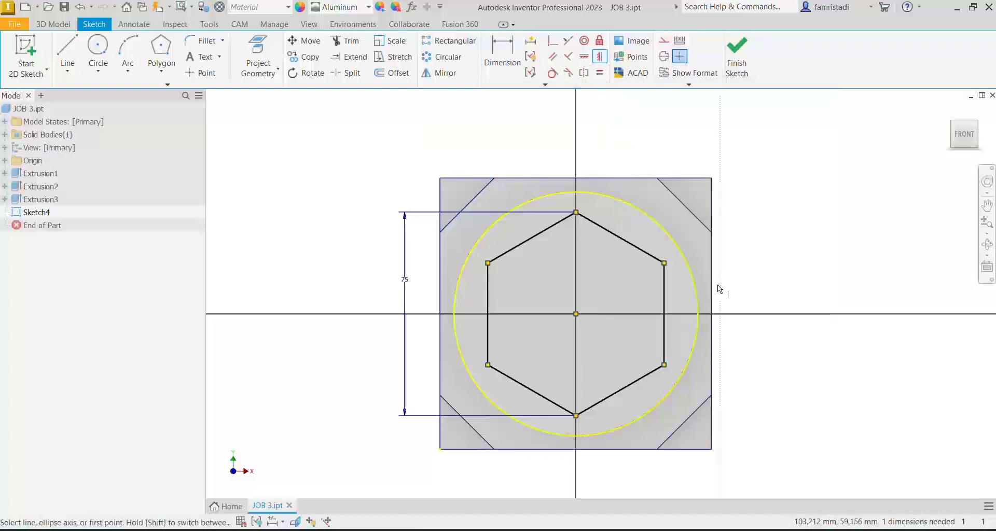
click(665, 288)
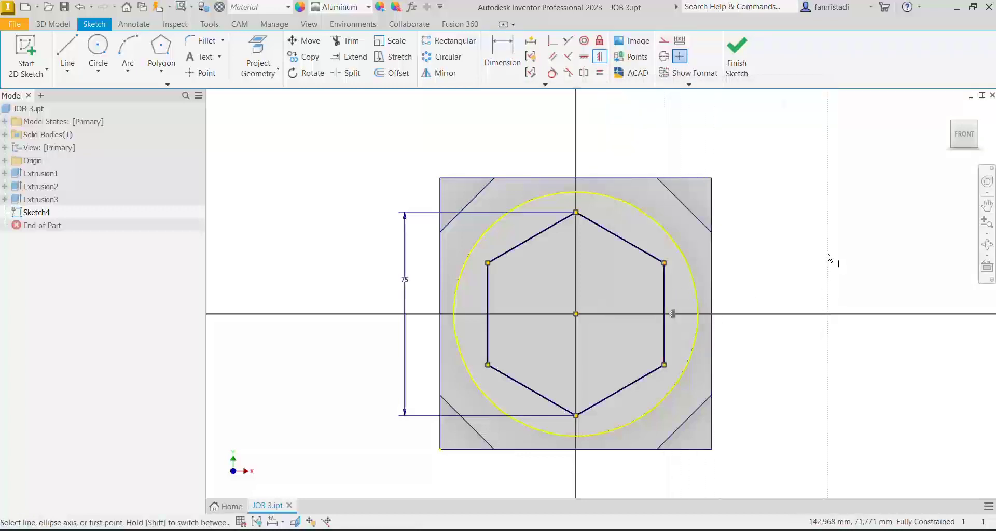
right_click(783, 226)
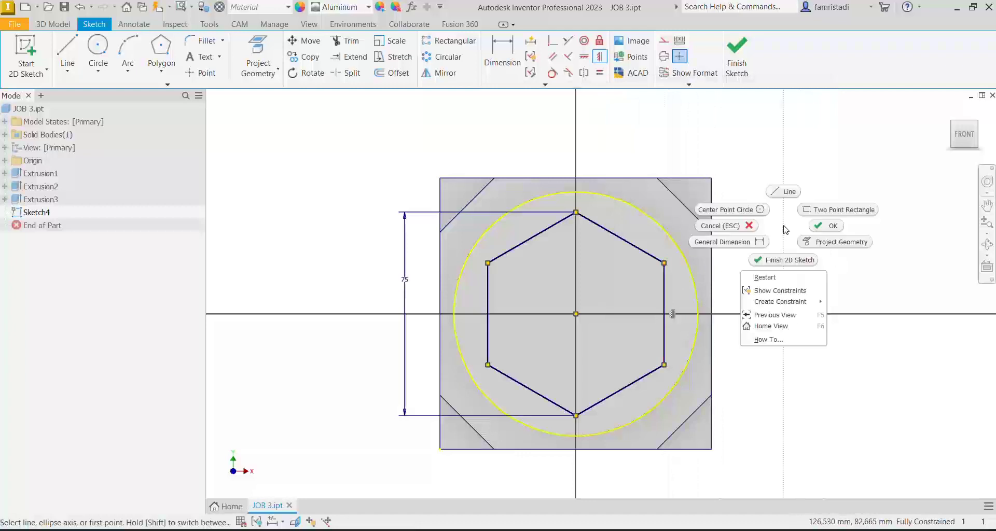
click(824, 231)
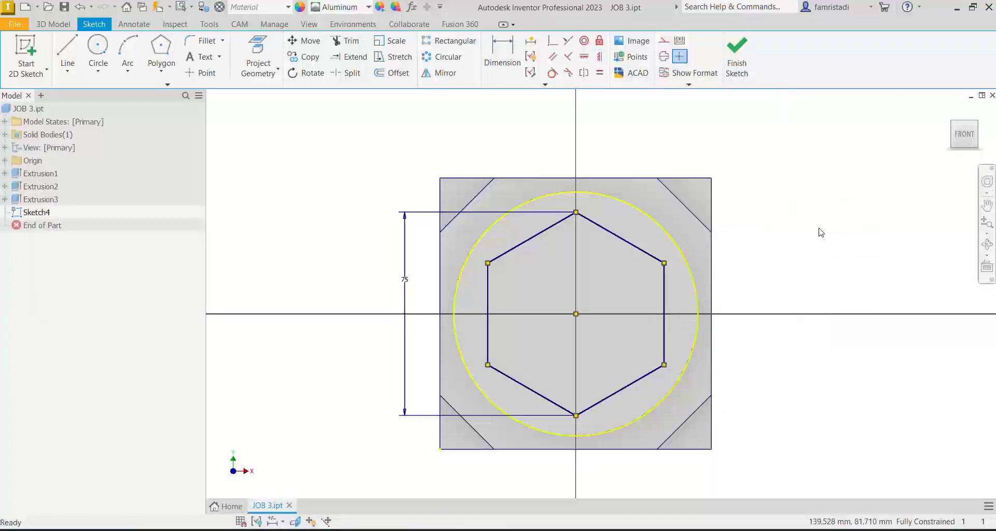
Finish the hexagon sketch and extrude the hexagon as a cut 10 mm deep into the block.
click(737, 54)
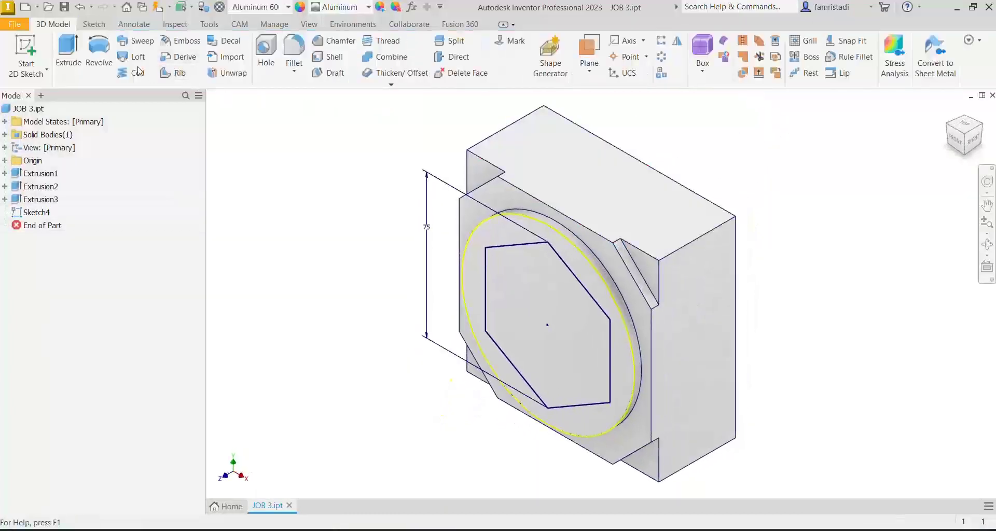
click(70, 52)
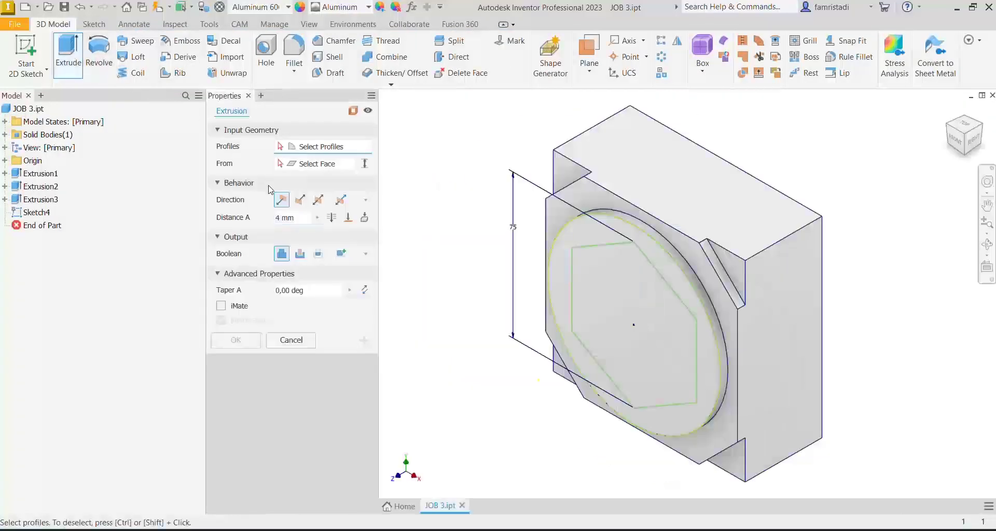
click(300, 253)
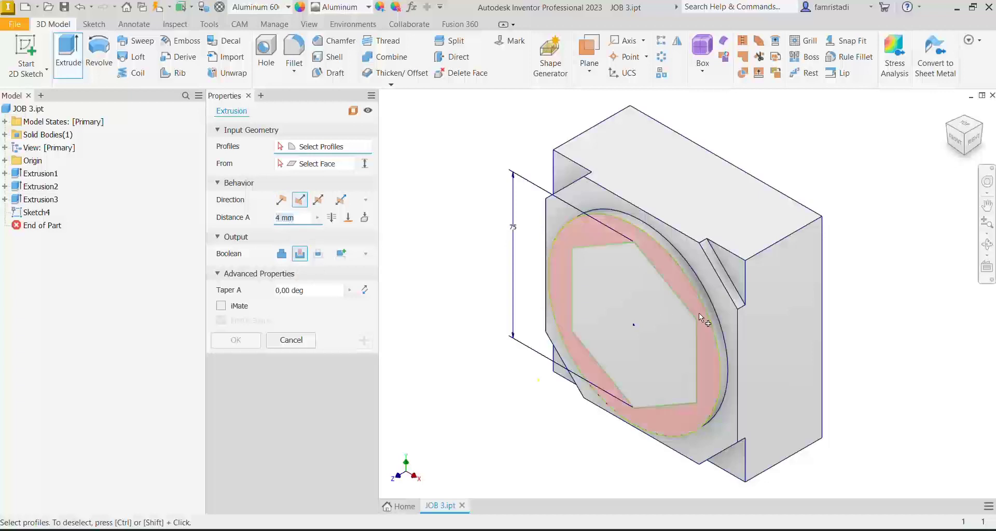
click(643, 285)
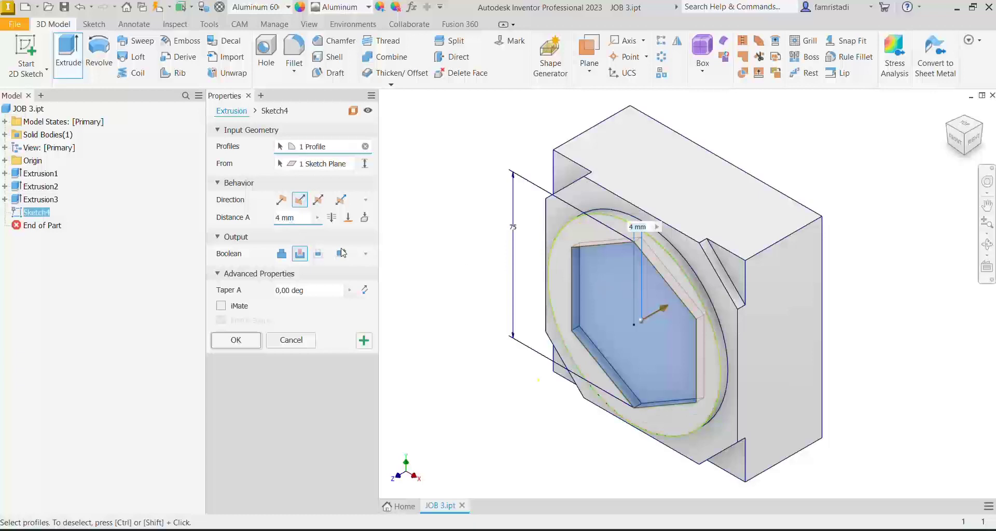
click(296, 216)
text(10)
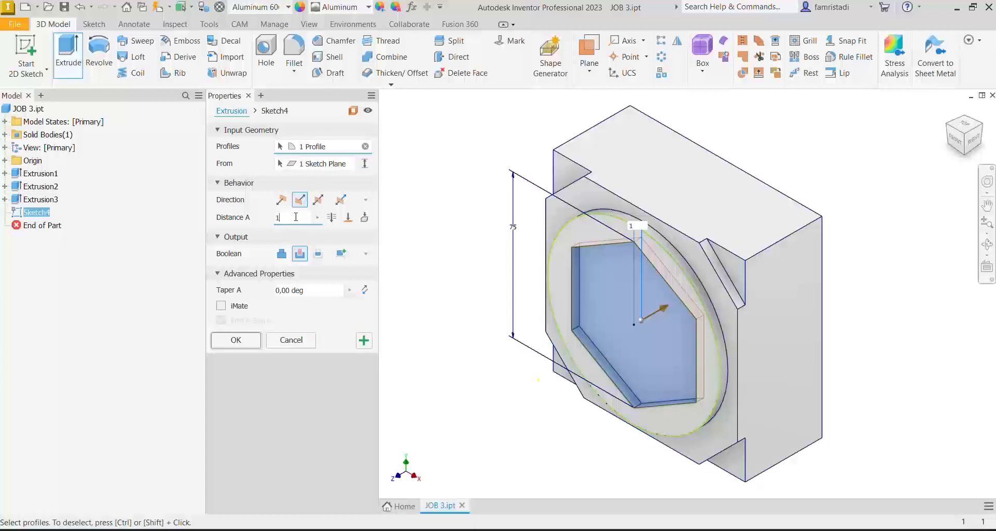
click(239, 341)
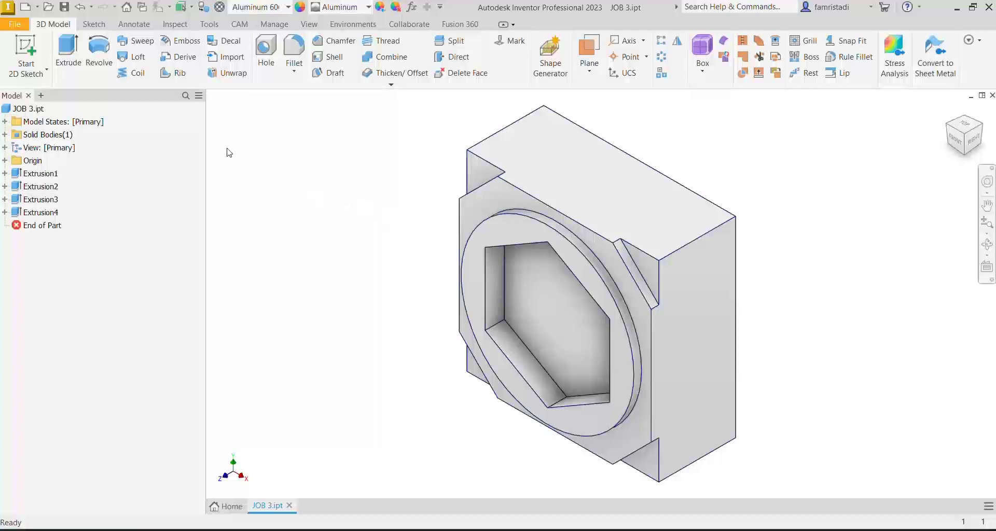
Start a sketch on the hexagonal pocket's floor and project the round boss's circular edge to get its centre.
right_click(549, 307)
click(551, 336)
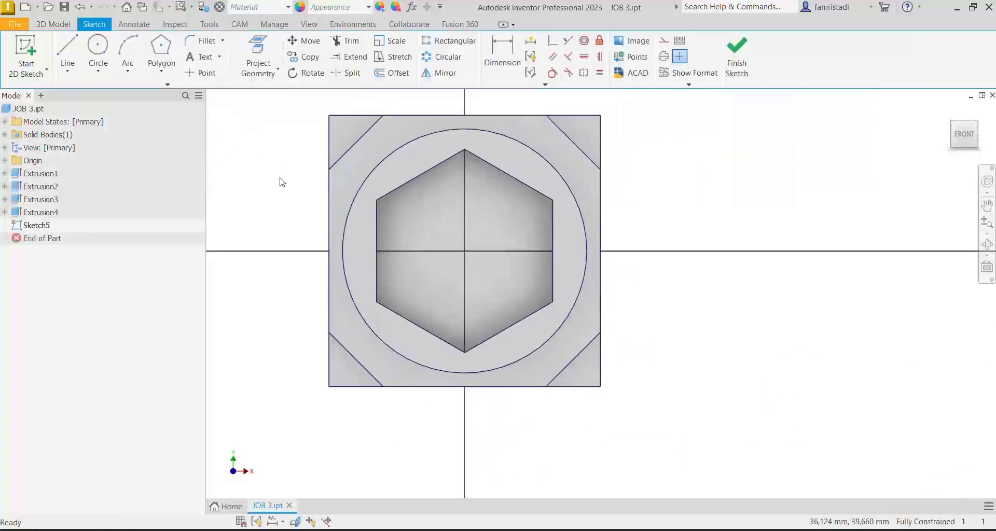
click(258, 49)
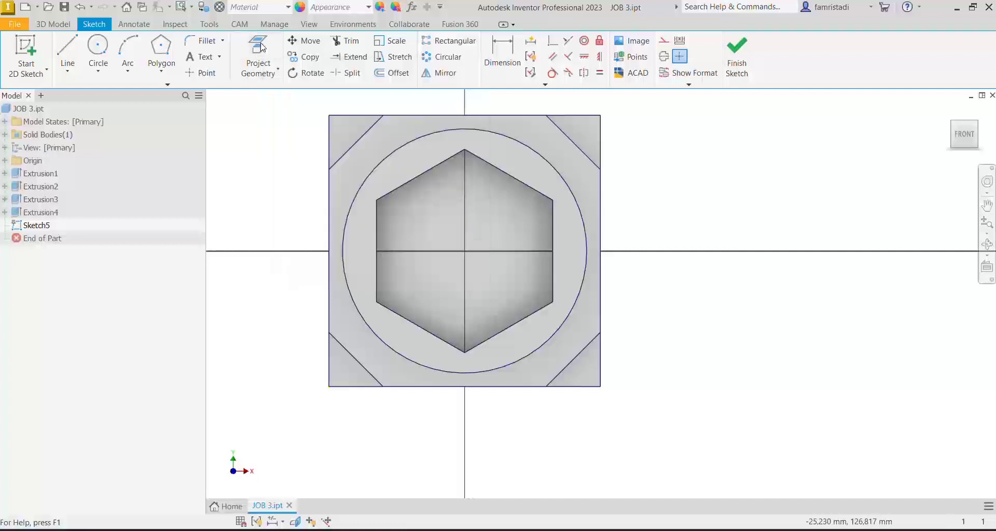
click(397, 149)
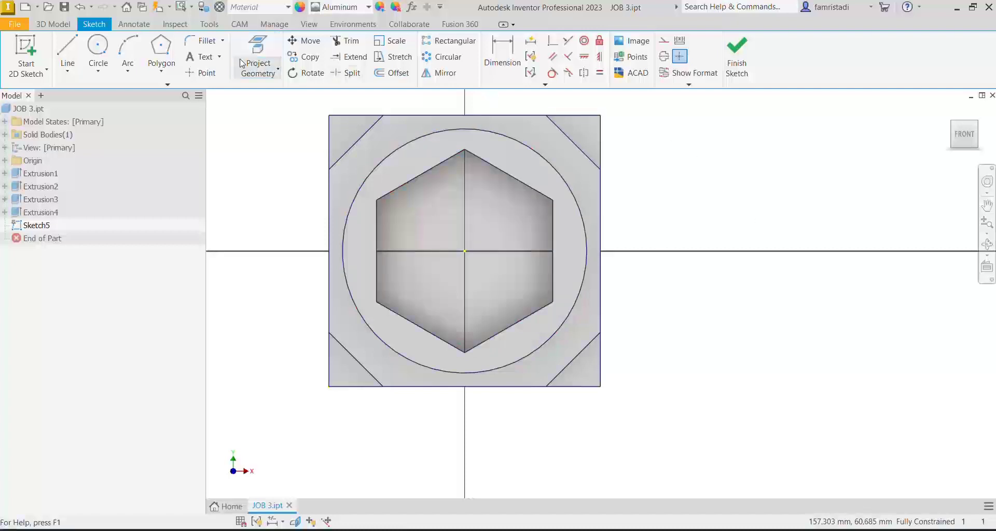
Draw a 20 mm diameter circle centred on the pocket floor and finish the sketch.
click(100, 46)
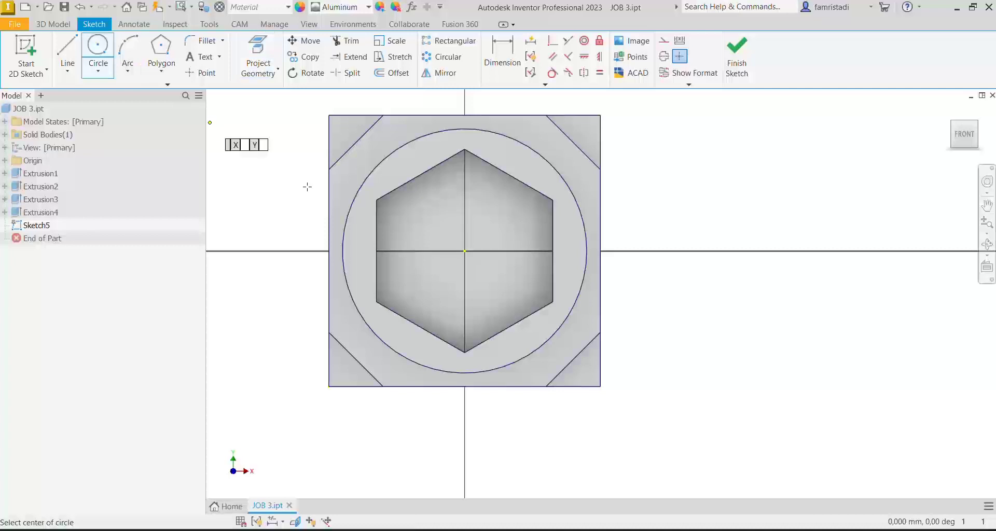
click(466, 251)
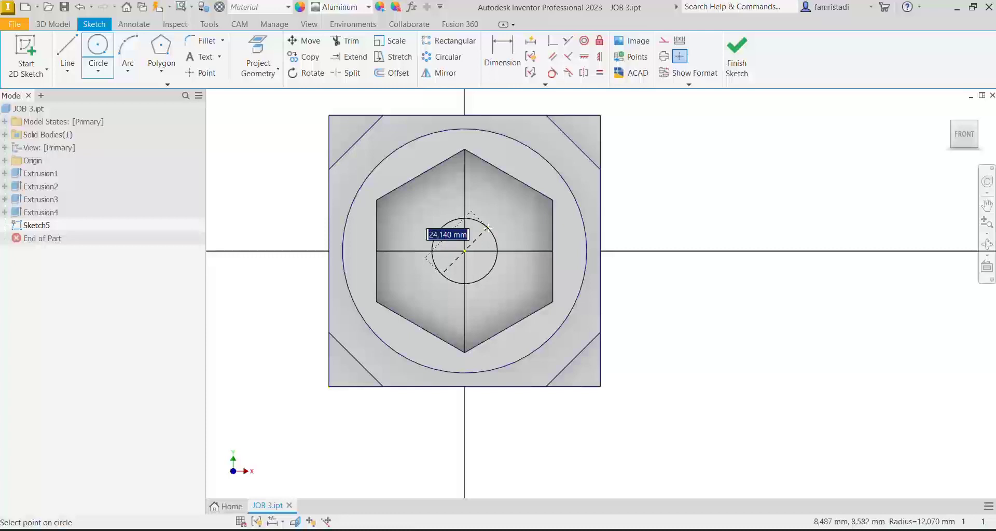
text(20)
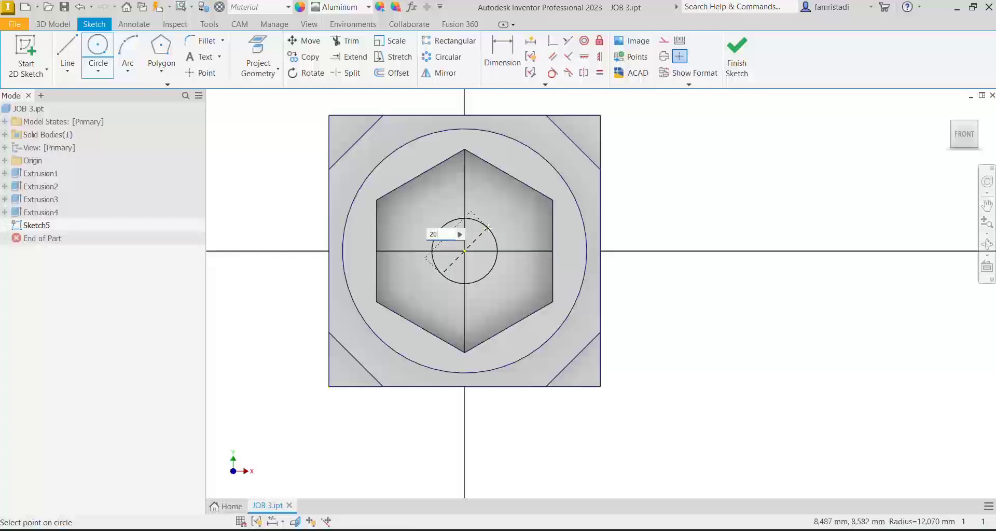
key(Return)
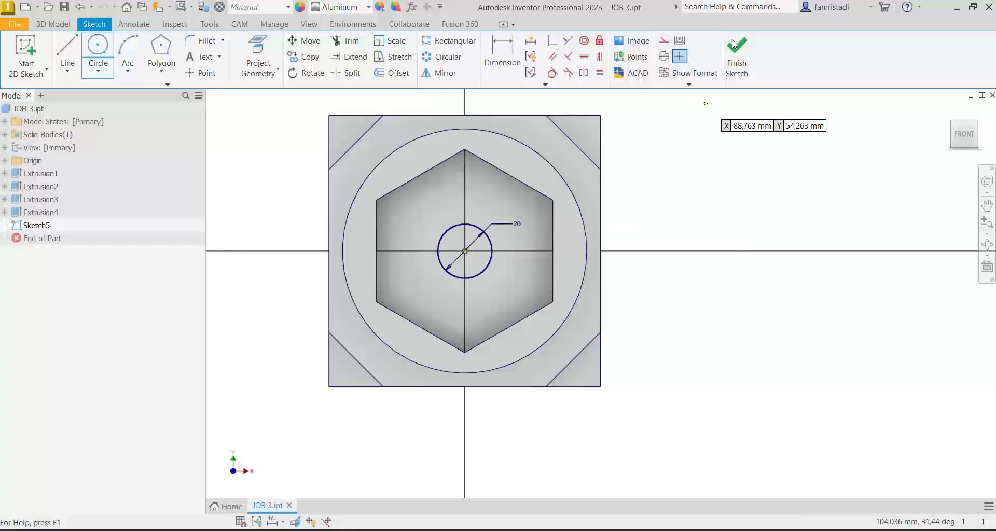
click(737, 57)
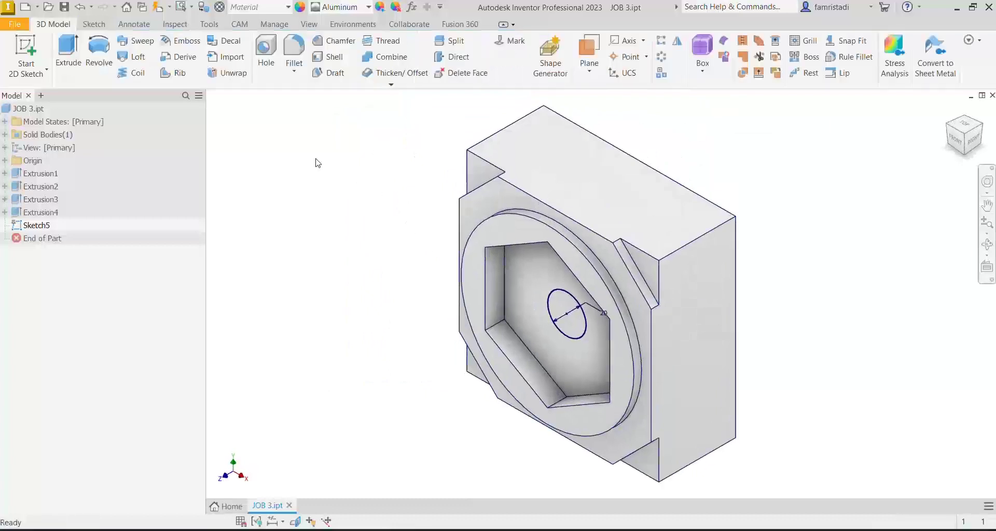
Extrude the 20 mm circle 5 mm outward from the pocket floor as a joined boss and save the part.
click(64, 46)
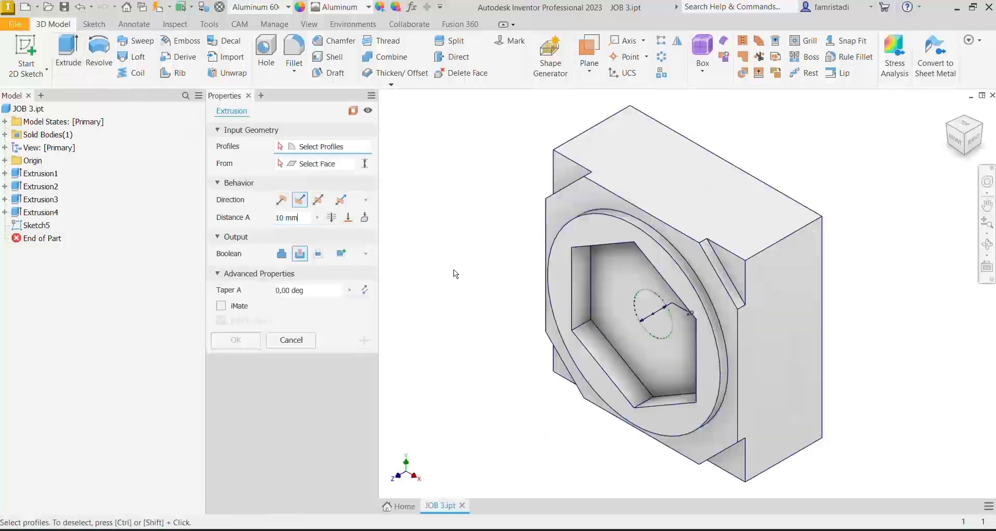
click(648, 300)
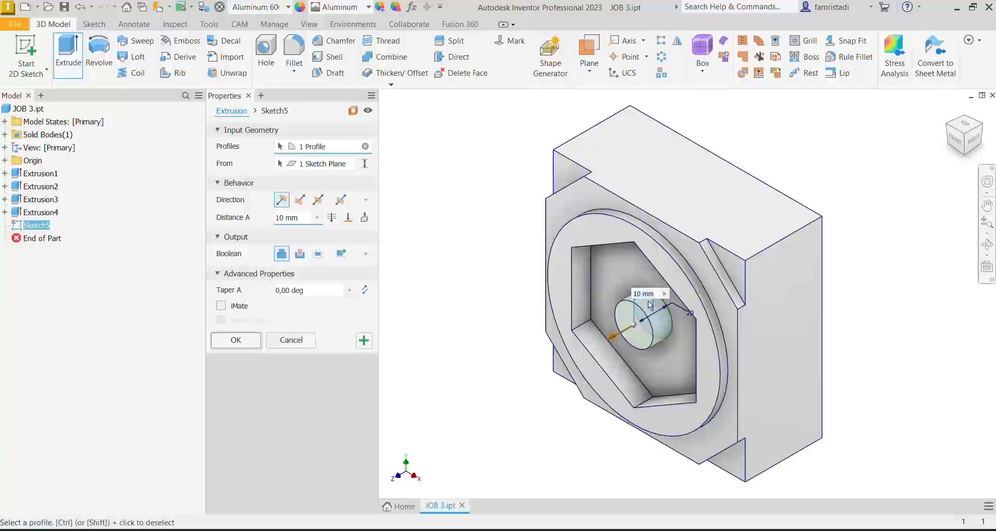
text(5)
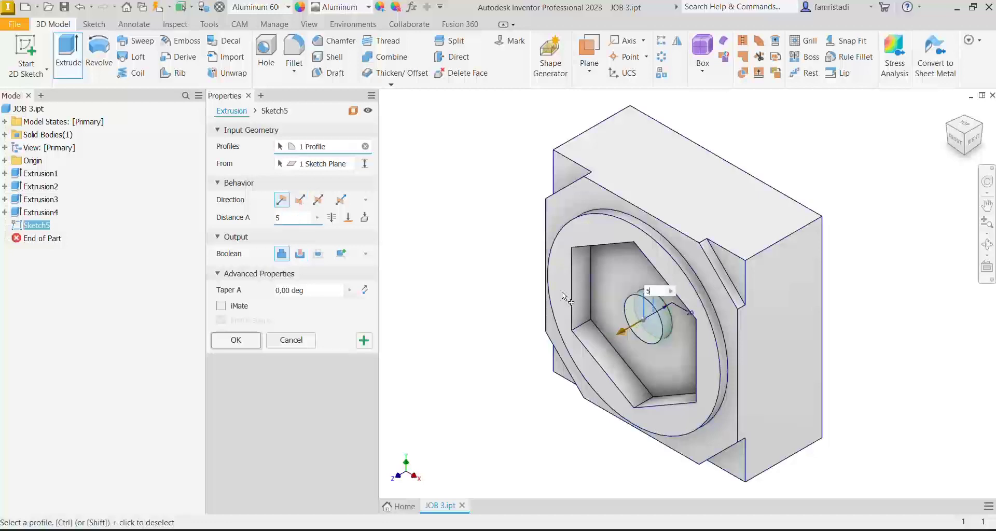
click(242, 341)
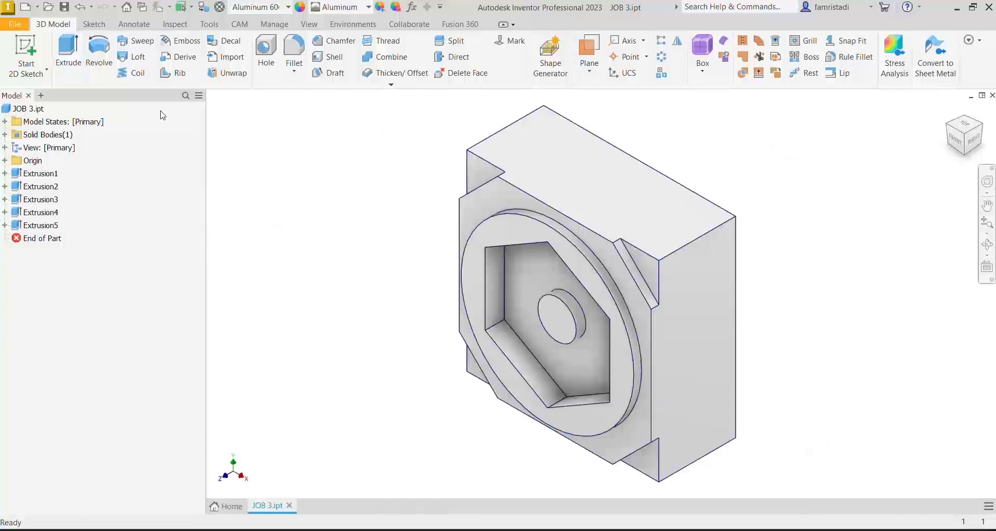
click(63, 7)
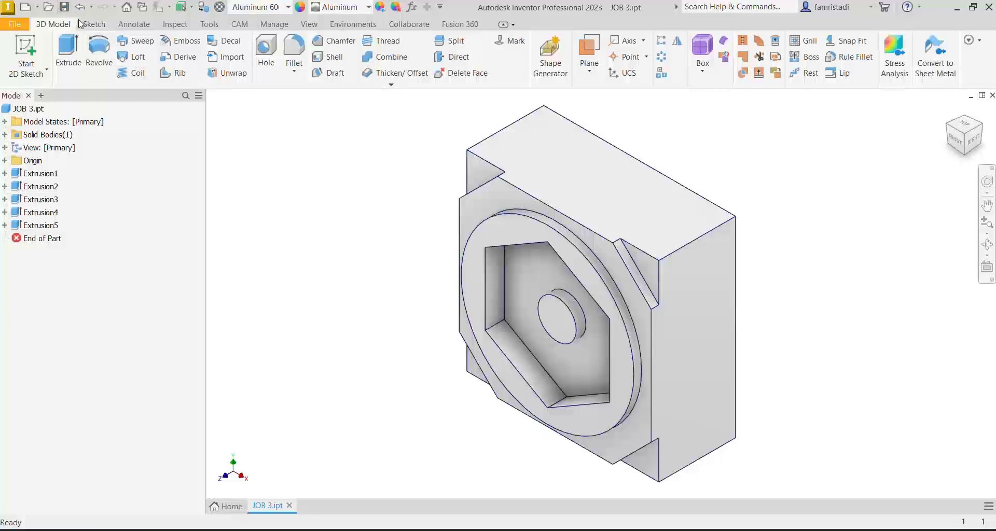